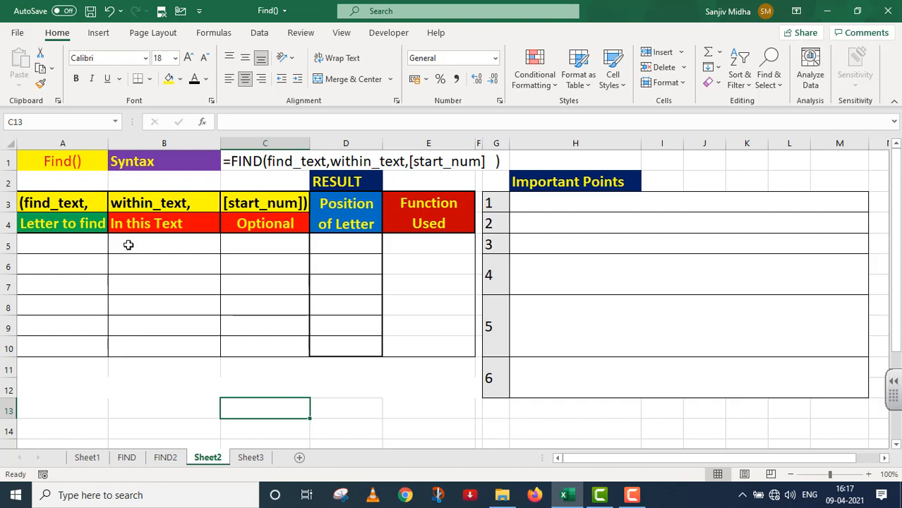
Step: Enter the text Excel Very Easy in cell B5 and the letter to find, x, in cell A5
click(129, 245)
text(Exce)
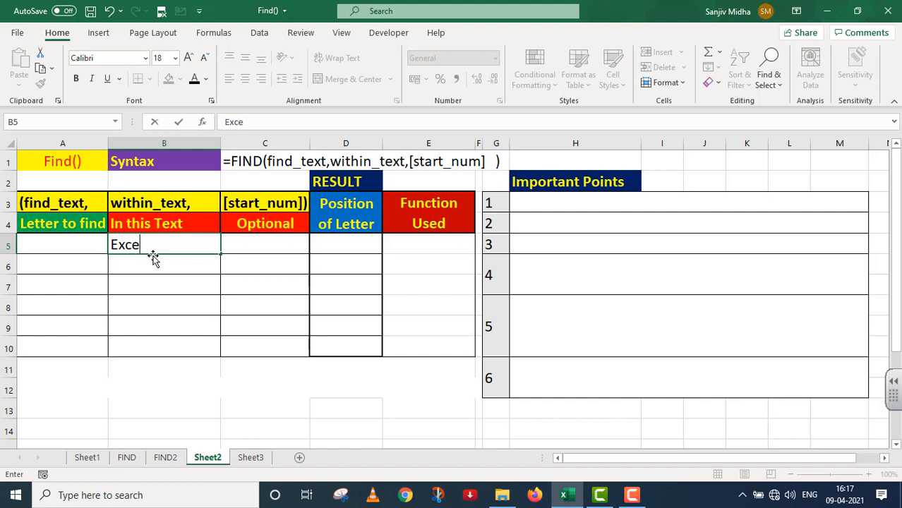
text(l Very Easy)
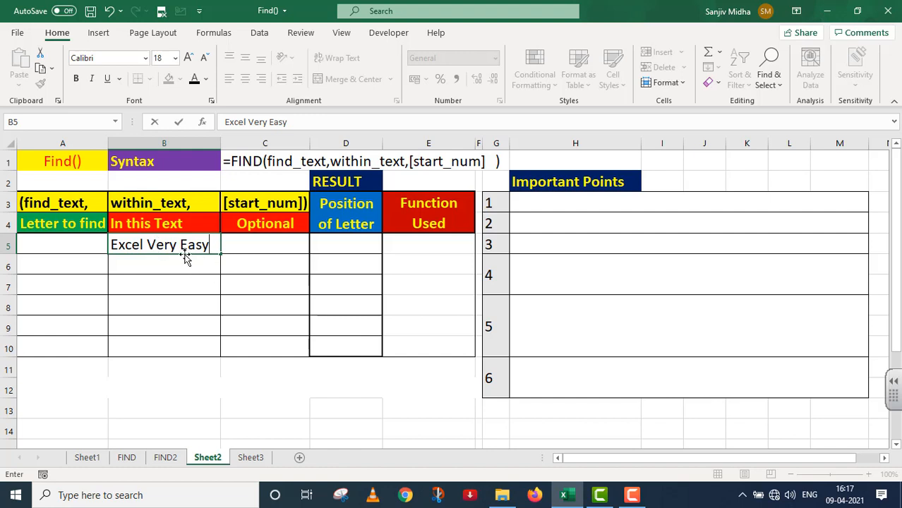
click(74, 247)
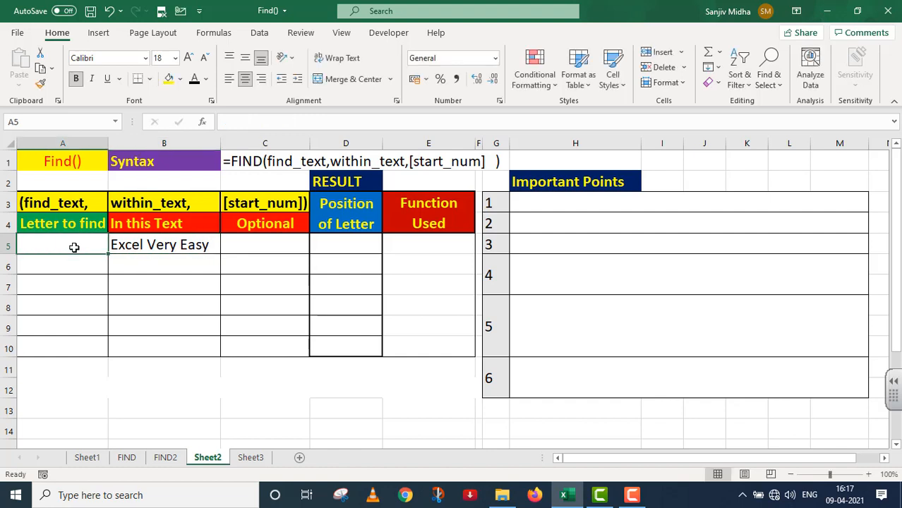
text(x)
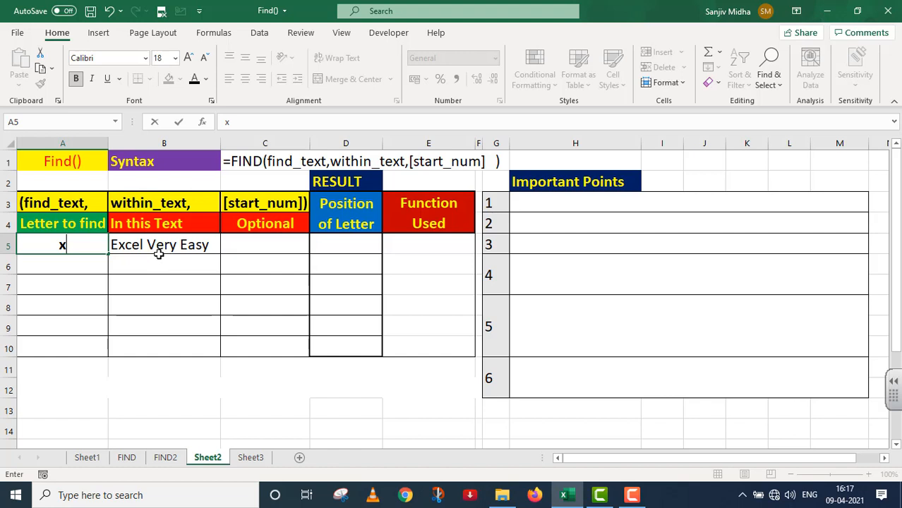
Step: Enter the formula =FIND(A5,B5) in result cell D5
click(332, 245)
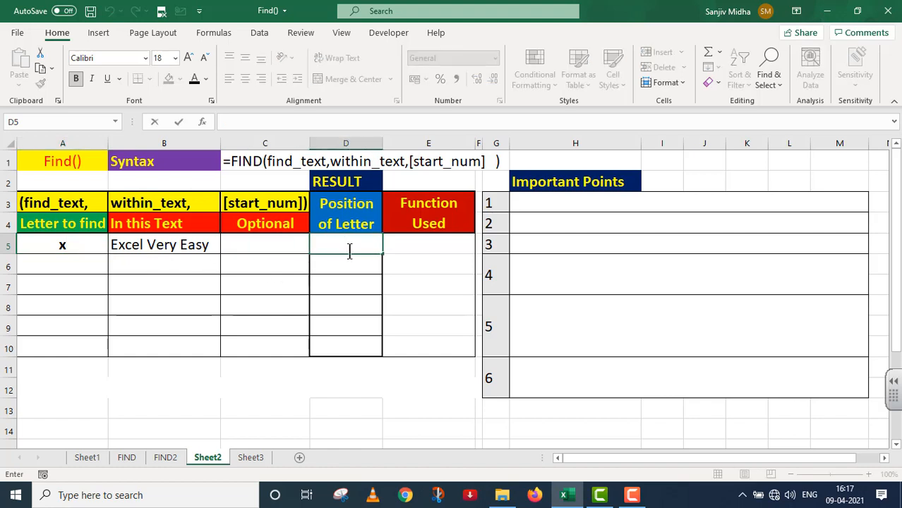
text(=)
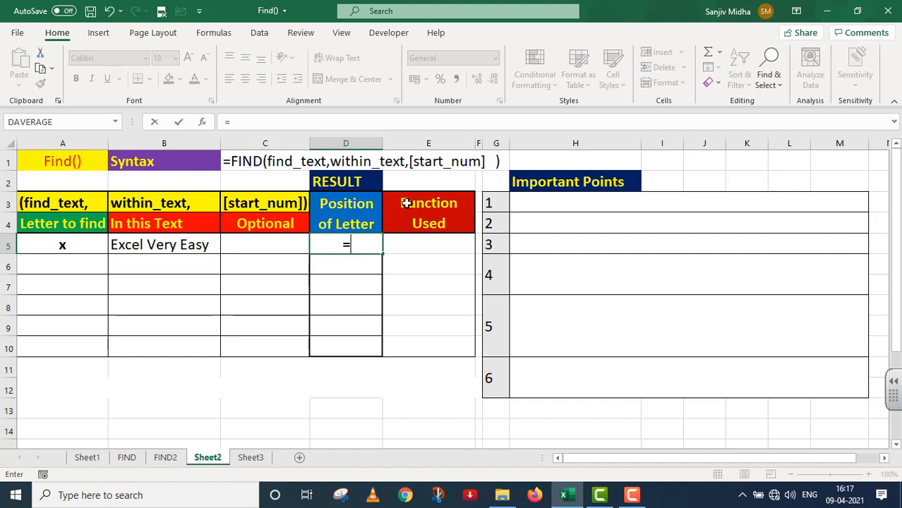
text(FIND()
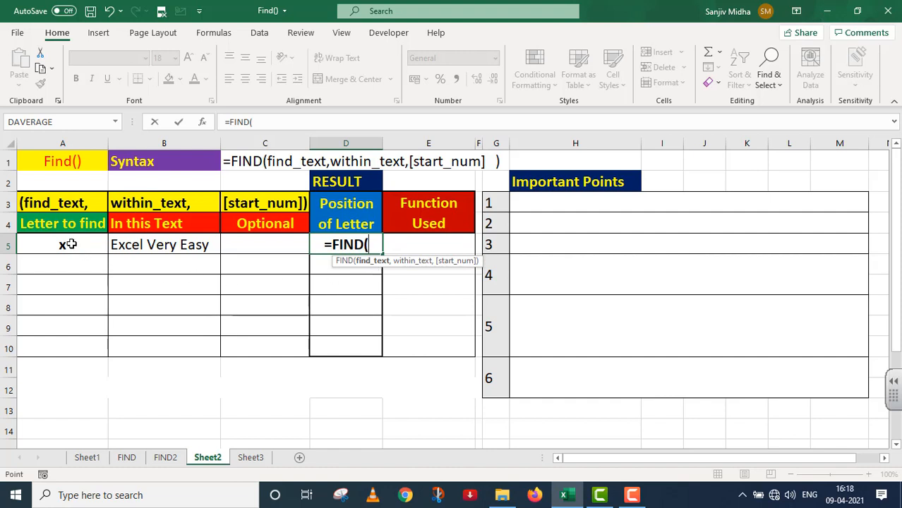
click(72, 245)
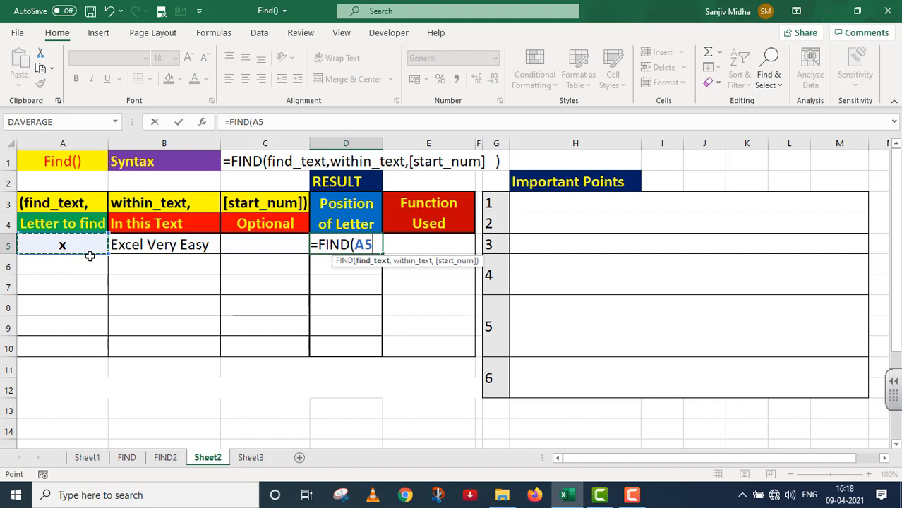
text(,)
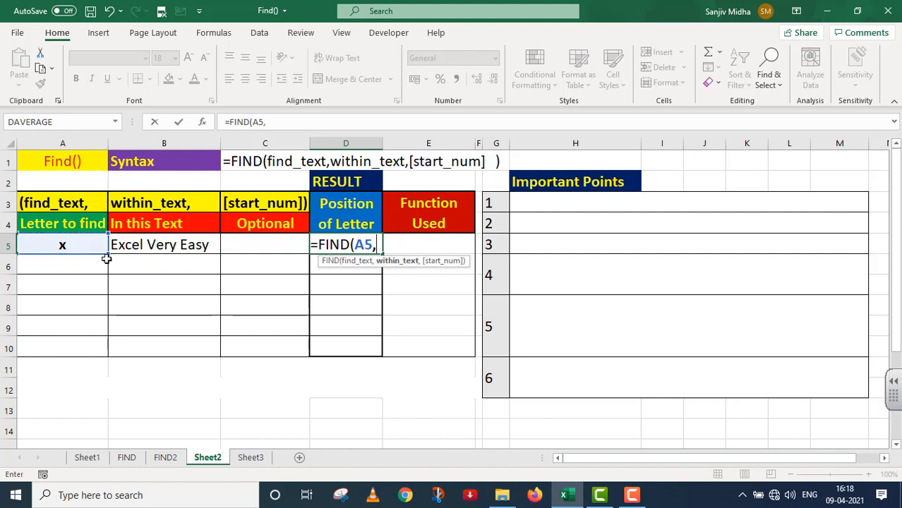
click(163, 245)
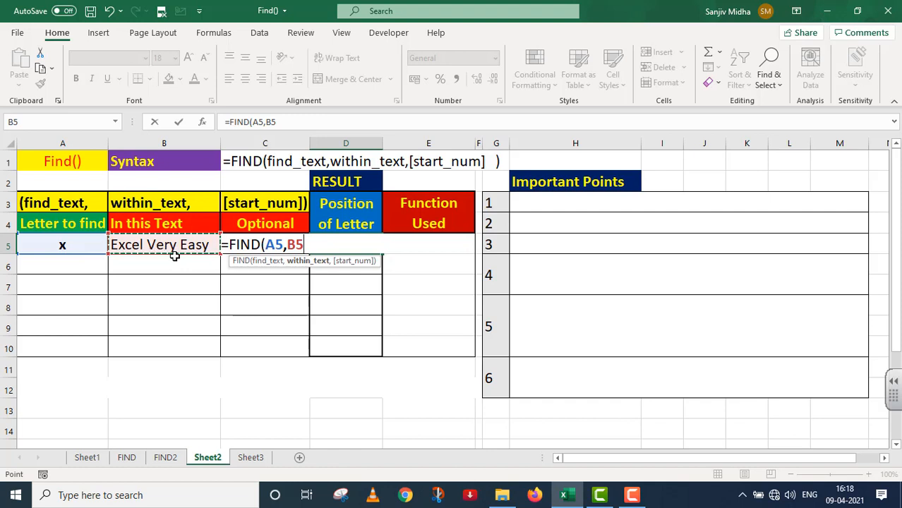
text())
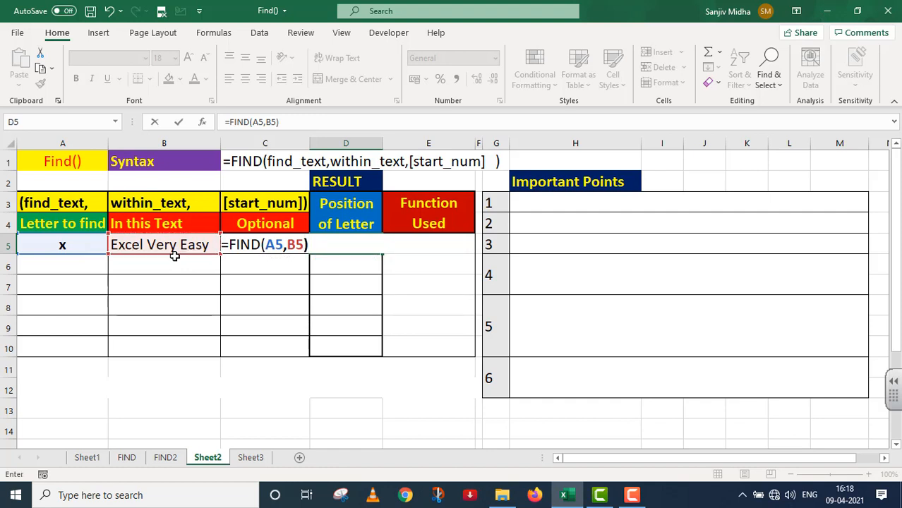
key(Return)
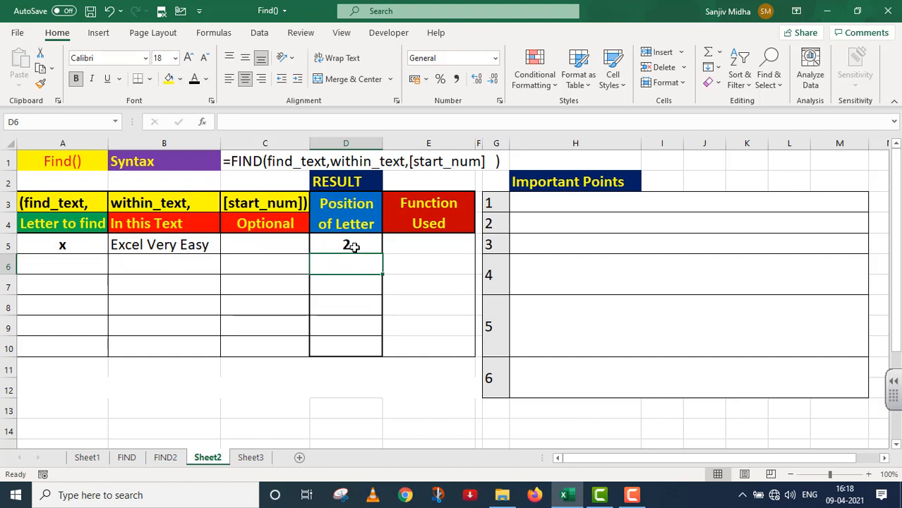
Step: Copy the text in cell B5 into cells B6 through B10
click(127, 246)
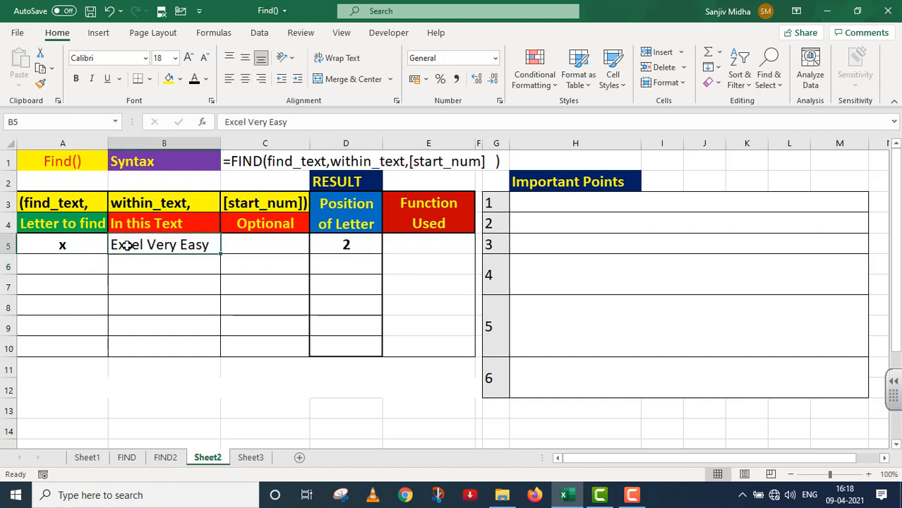
key(ctrl+c)
click(162, 264)
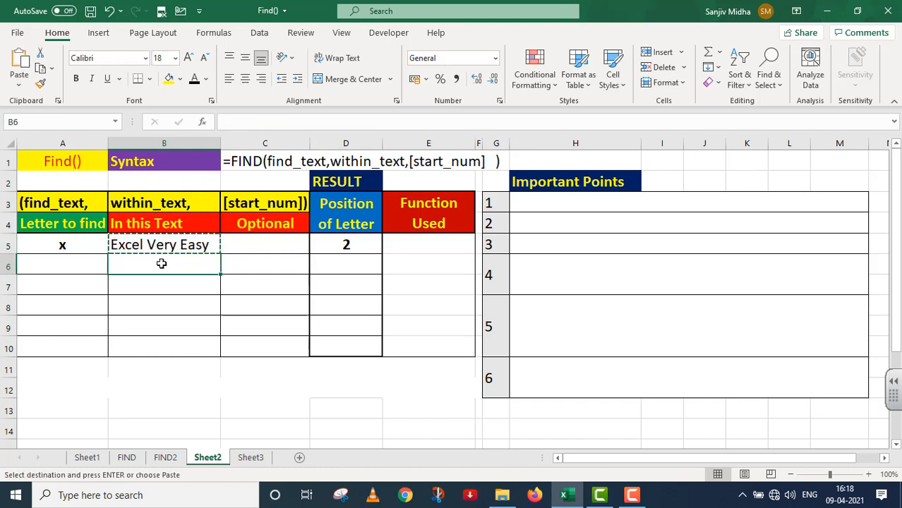
key(ctrl+v)
click(162, 284)
key(ctrl+v)
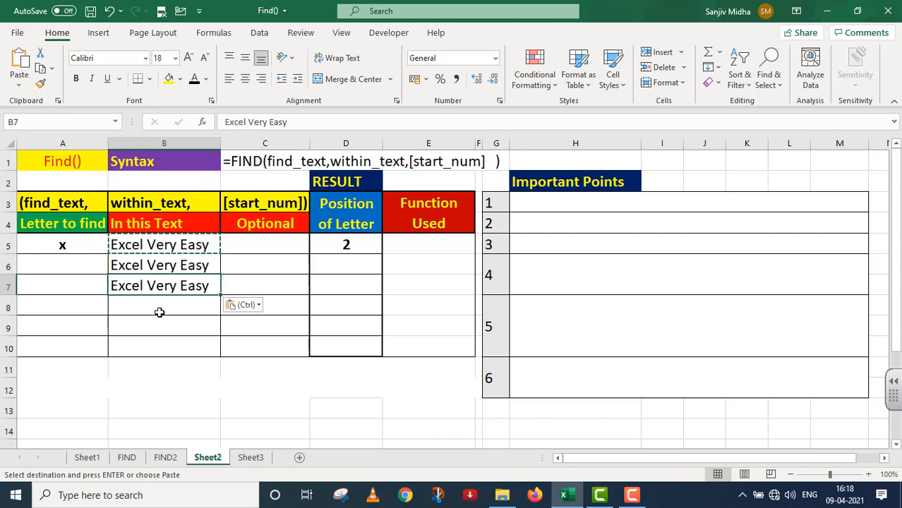
click(159, 312)
key(ctrl+v)
click(158, 329)
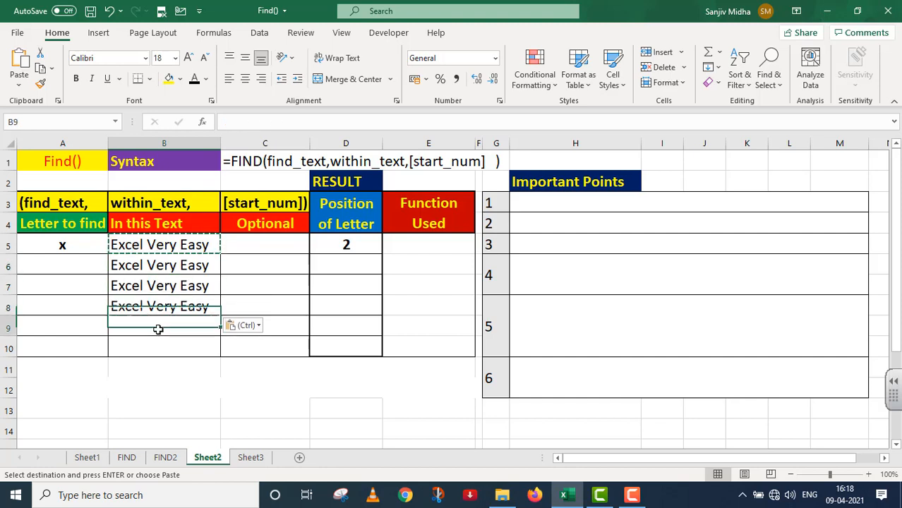
key(ctrl+v)
click(161, 346)
key(ctrl+v)
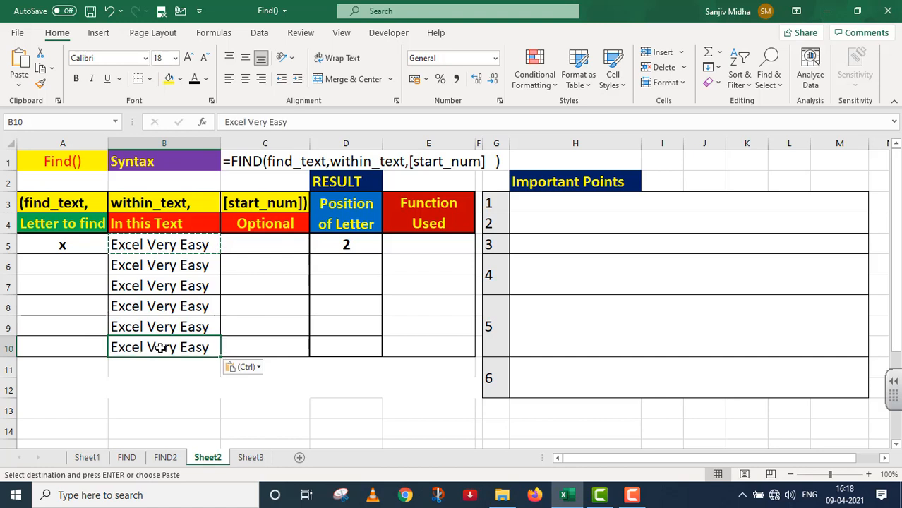
Step: Apply the black font color to the hidden formula text in cell E5 of the Function Used column
double_click(67, 264)
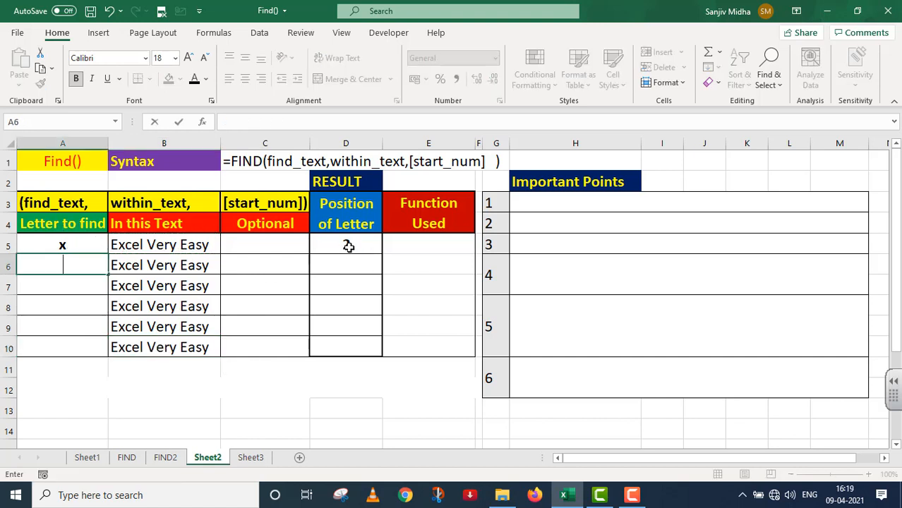
click(408, 244)
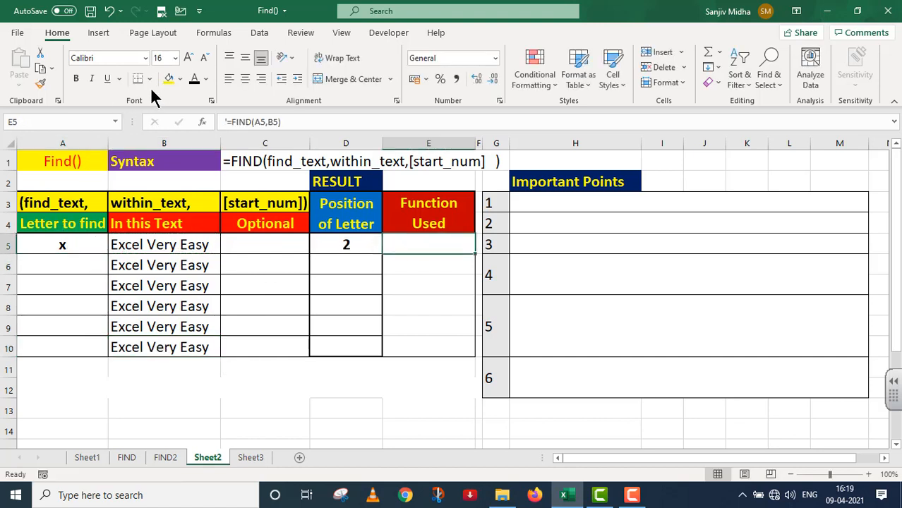
click(195, 79)
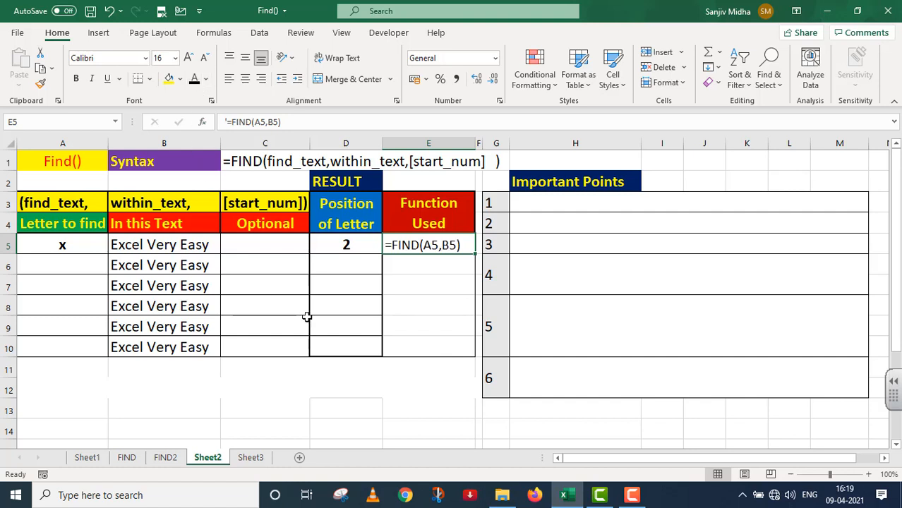
Step: Enter capital E as the letter to find in cell A6 and the formula =FIND(A6,B6) in cell D6
click(66, 266)
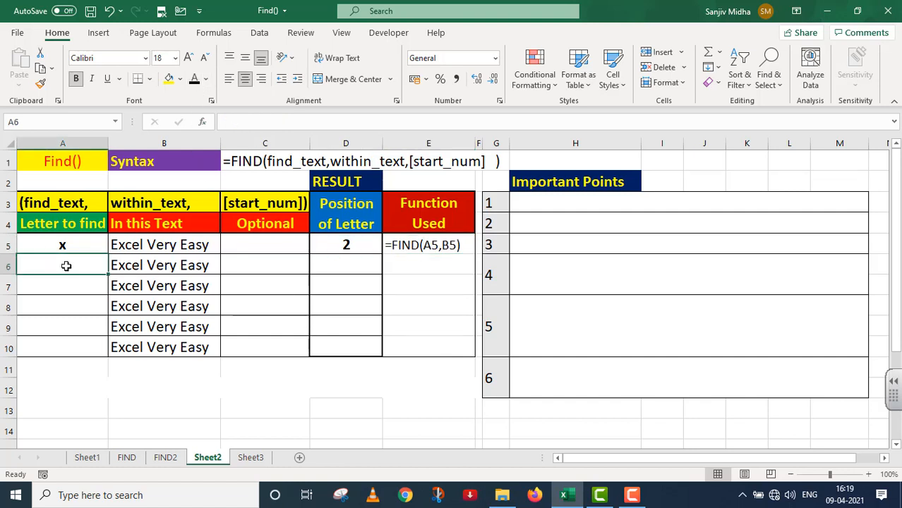
text(E)
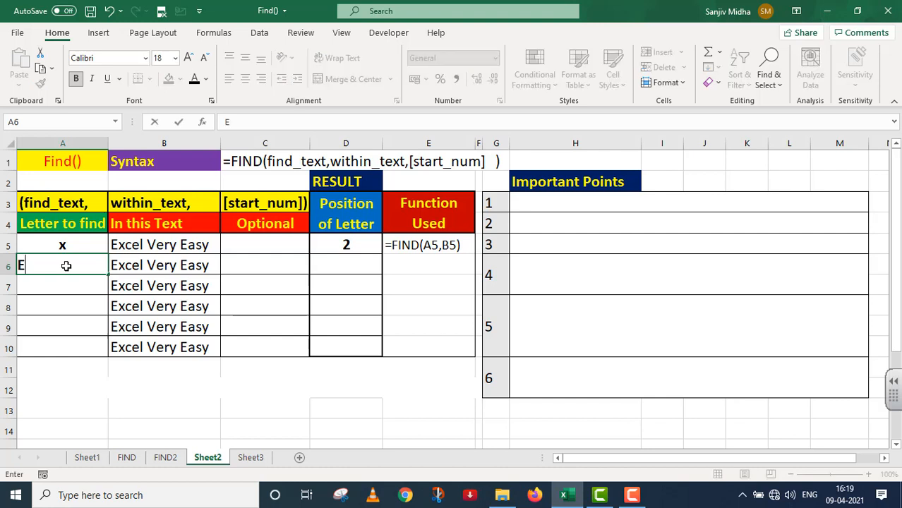
click(328, 275)
text(=)
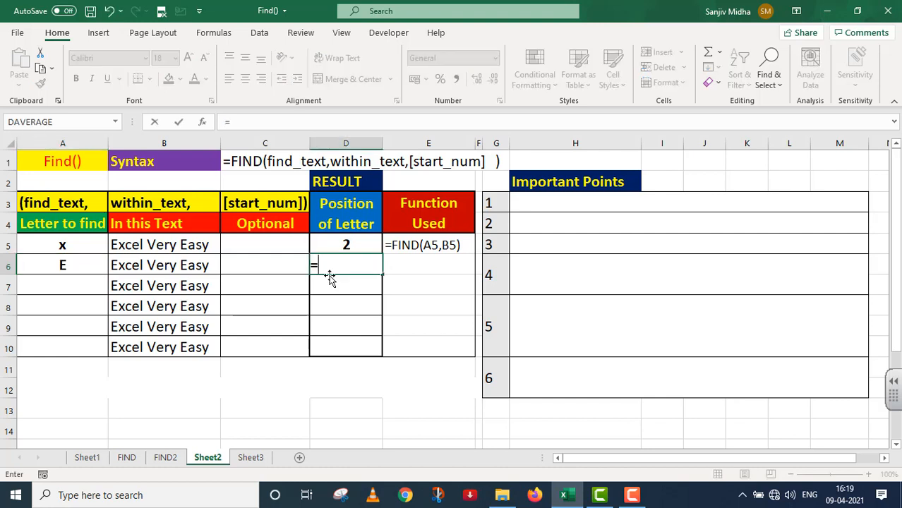
text(FIND()
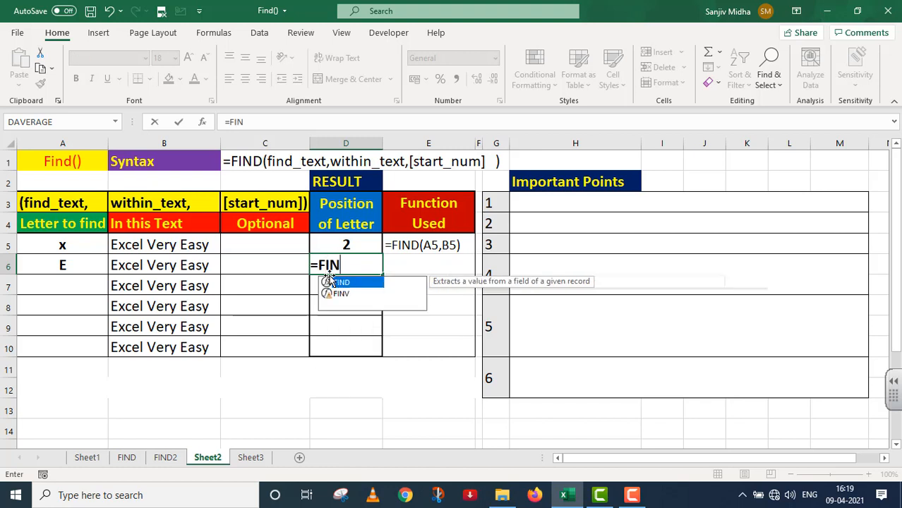
click(87, 269)
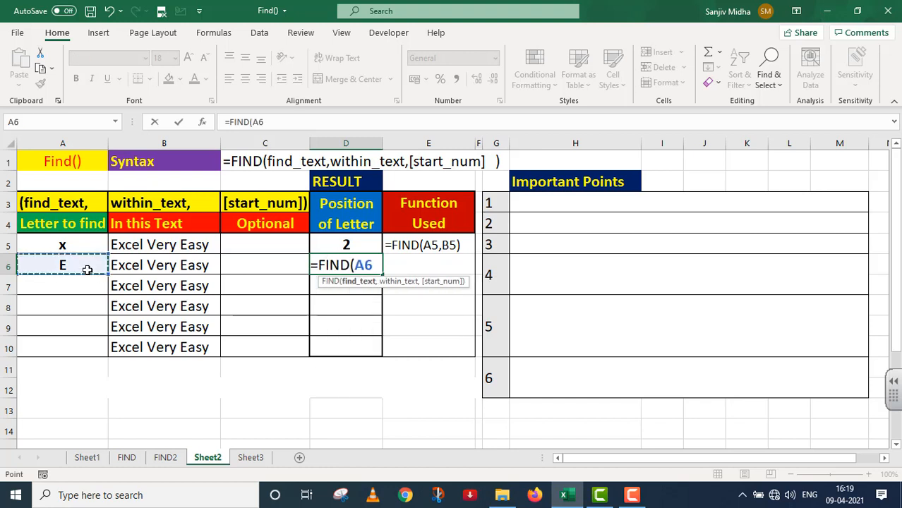
text(,)
click(127, 264)
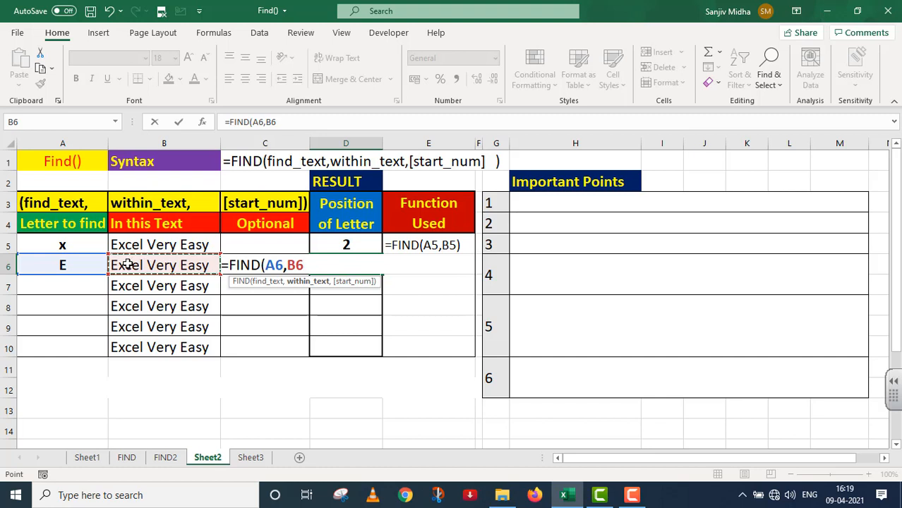
text())
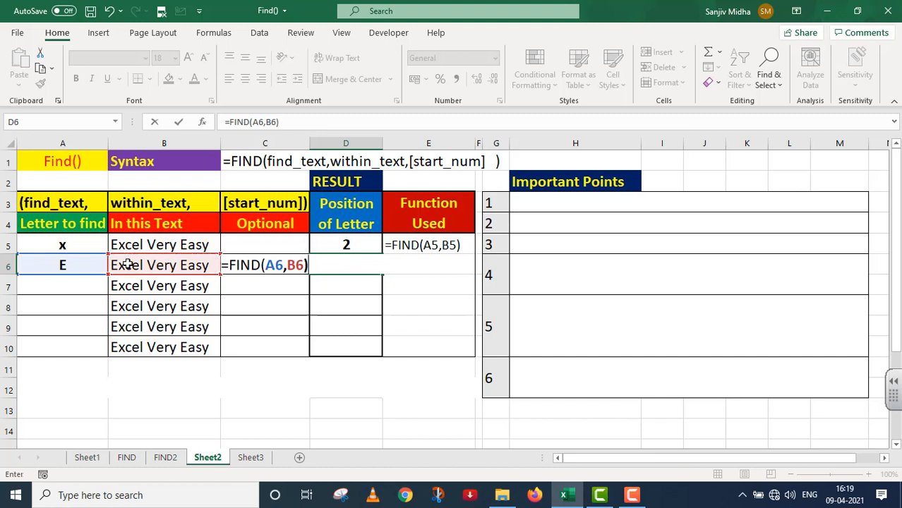
key(Return)
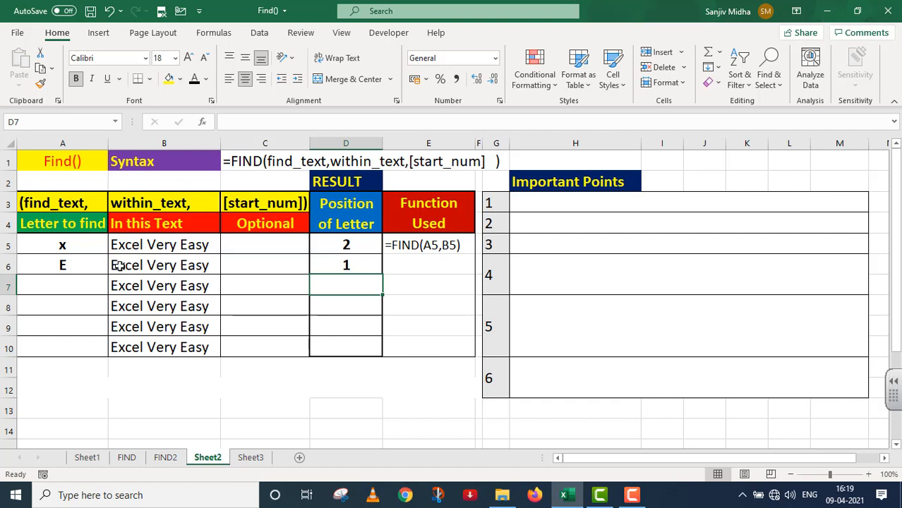
Step: Apply the black font color to the hidden formula text in cell E6
click(406, 265)
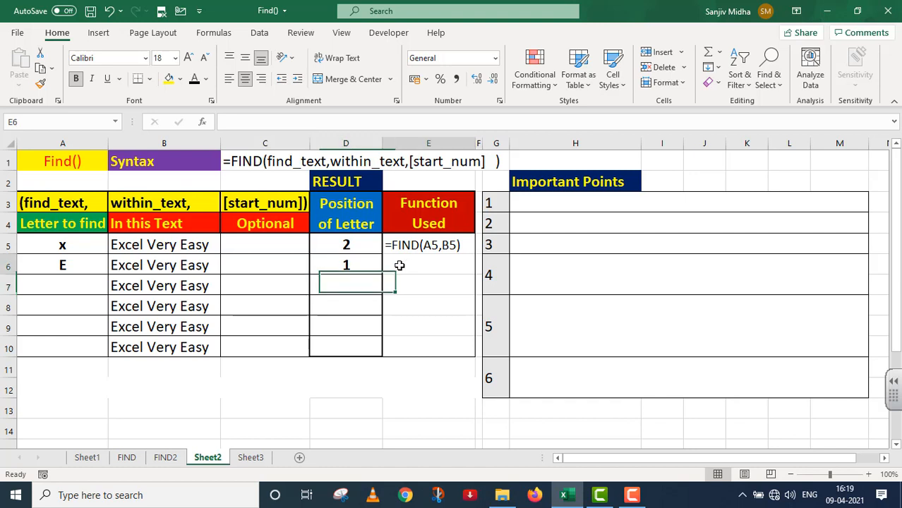
click(196, 80)
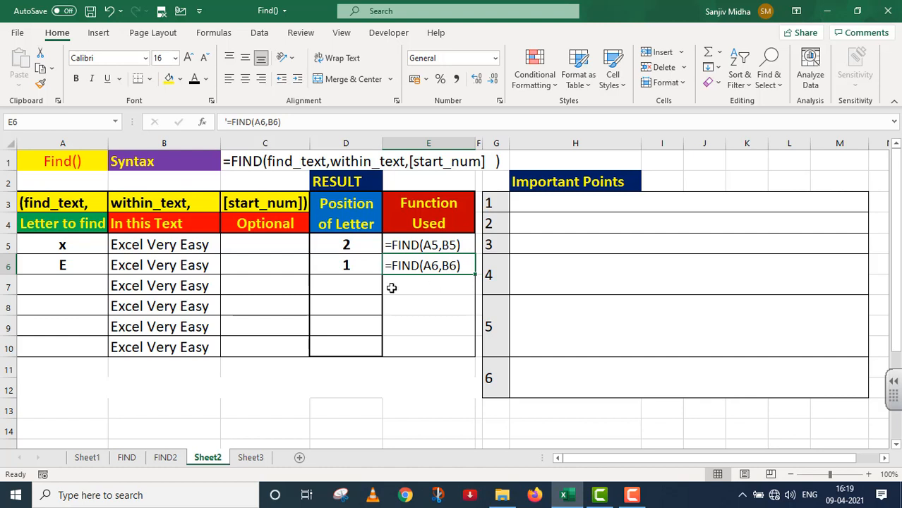
Step: Enter lowercase e as the letter to find in cell A7 and the formula =FIND(A7,B7) in cell D7
click(69, 287)
text(e)
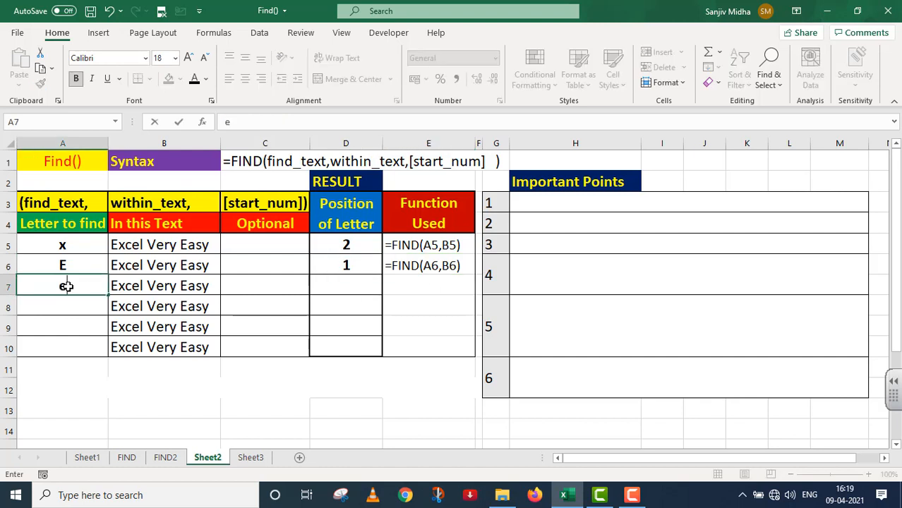
click(318, 286)
double_click(324, 285)
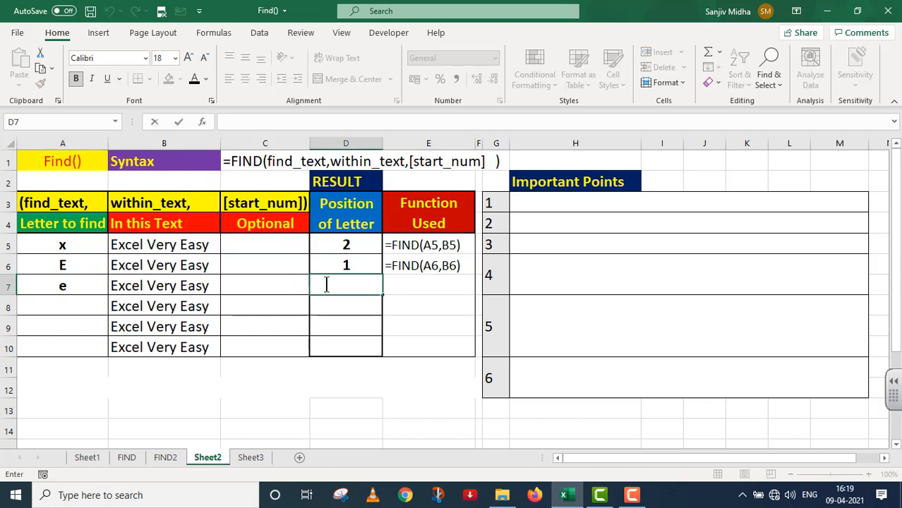
text(=FIND()
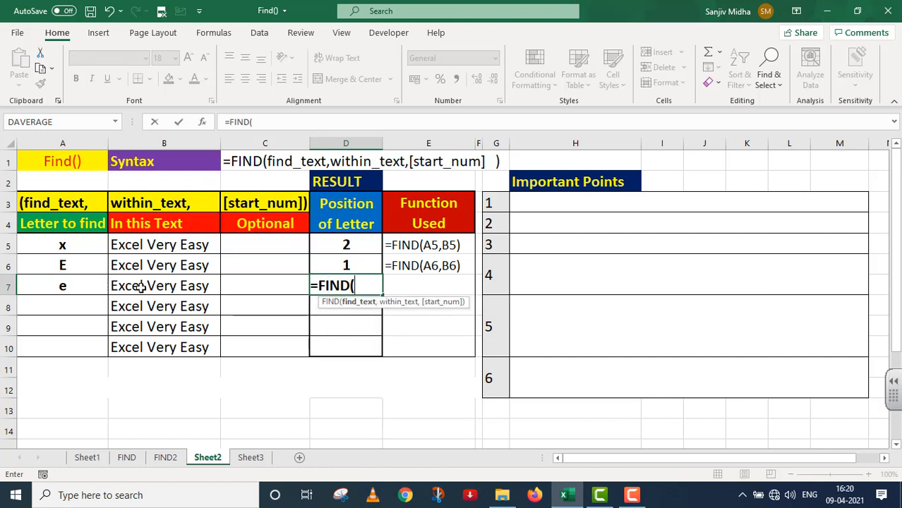
click(62, 286)
text(,)
click(139, 287)
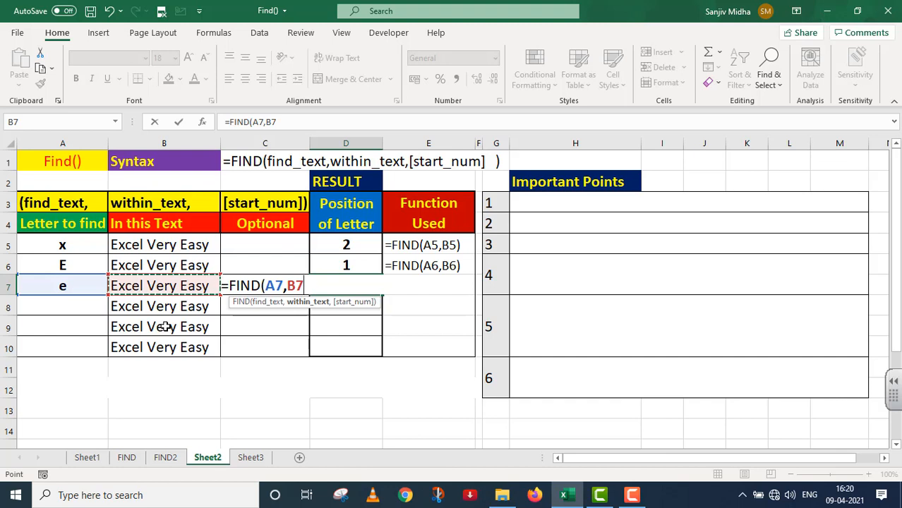
text())
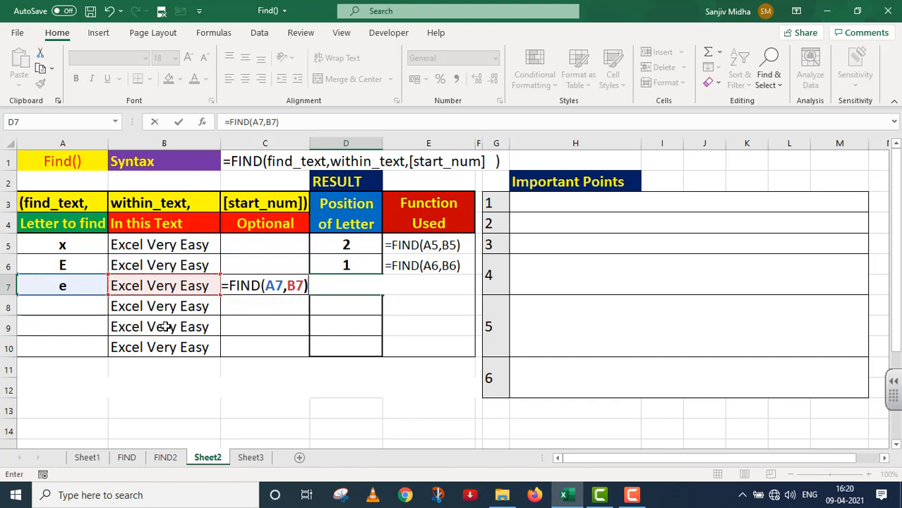
key(Return)
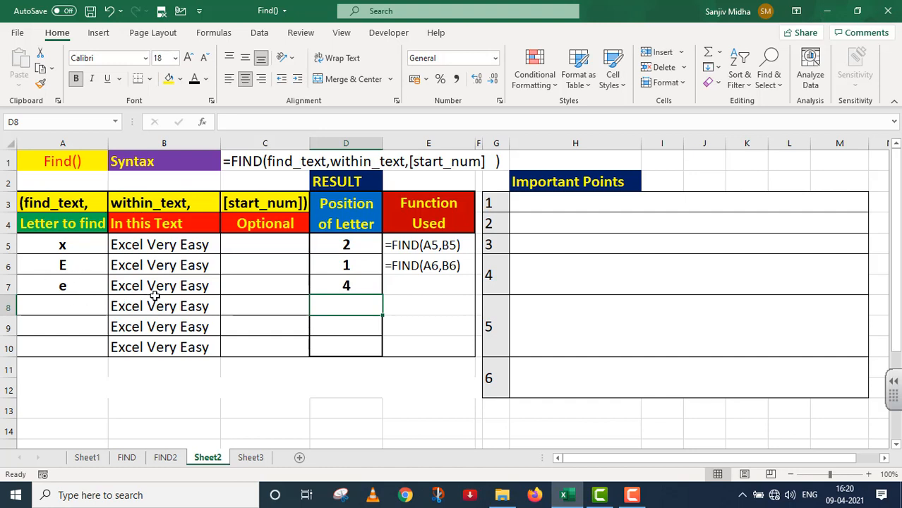
Step: Apply the black font color to the hidden formula text in cell E7
click(360, 288)
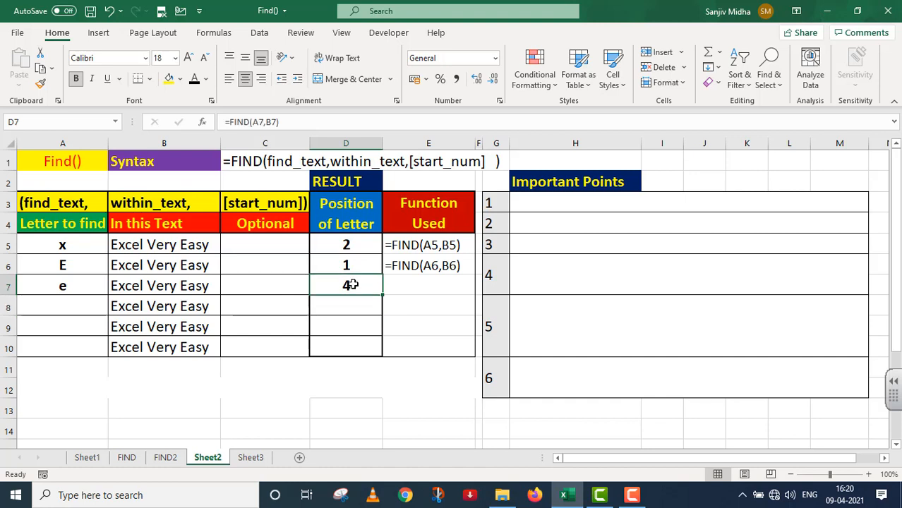
click(411, 284)
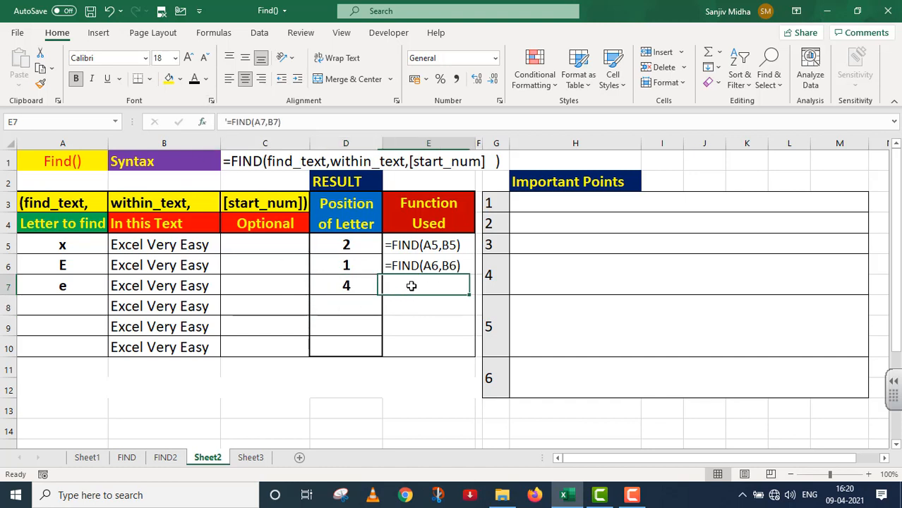
click(193, 79)
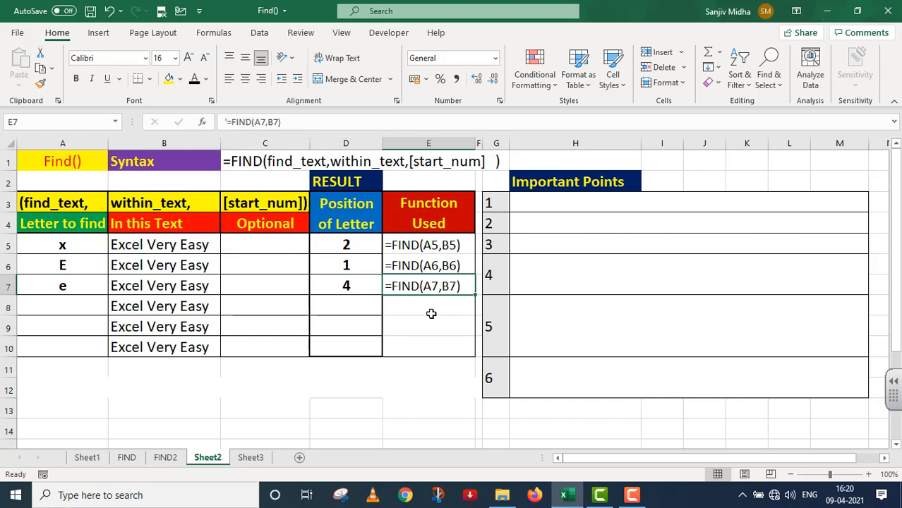
Step: Enter lowercase e as the letter to find in cell A8 and 7 as the start number in cell C8
click(331, 306)
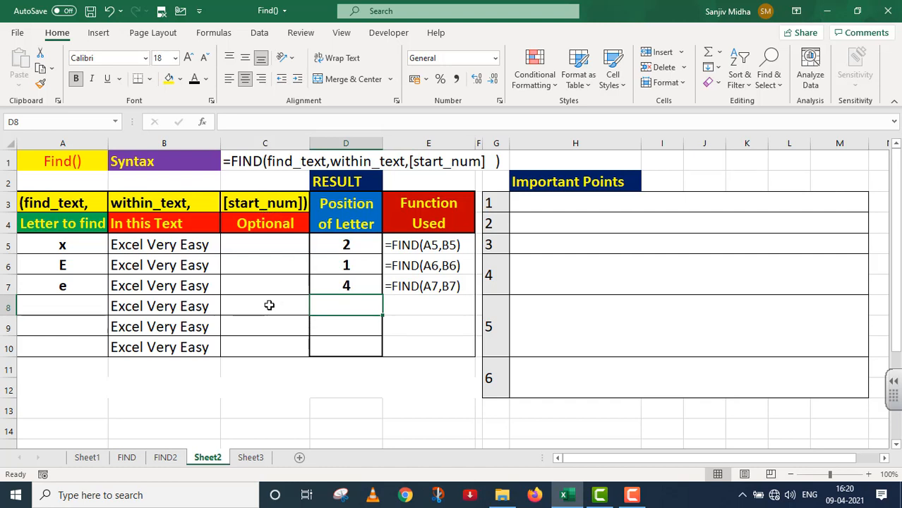
click(67, 304)
text(e)
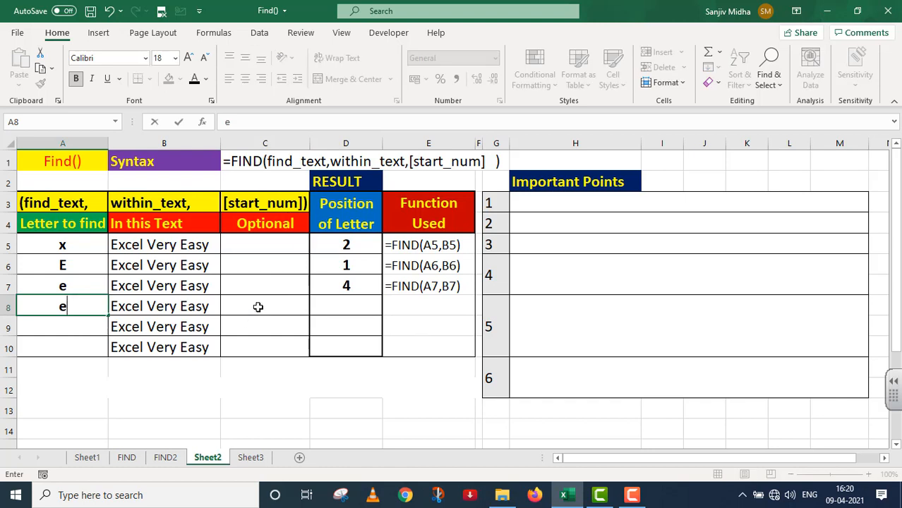
click(258, 307)
text(7)
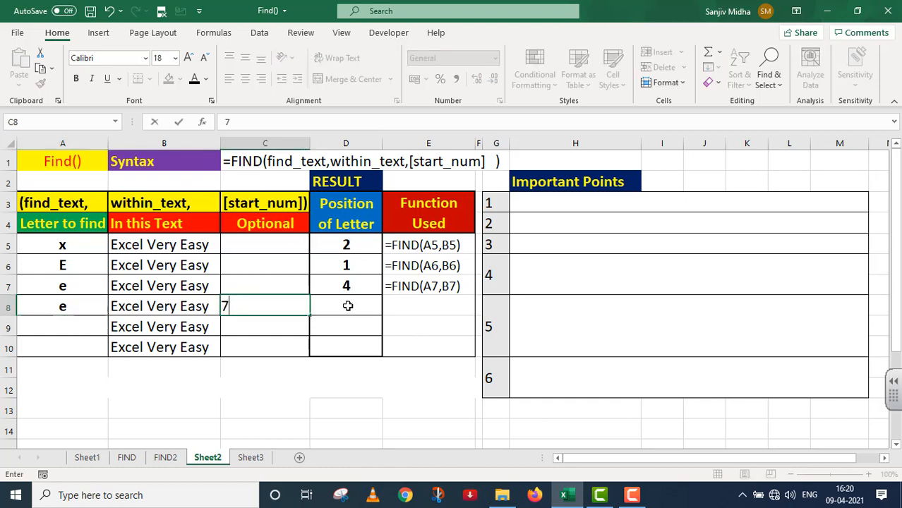
Step: Enter the formula =FIND(A8,B8,7) in cell D8 of the Position of Letter column
click(344, 305)
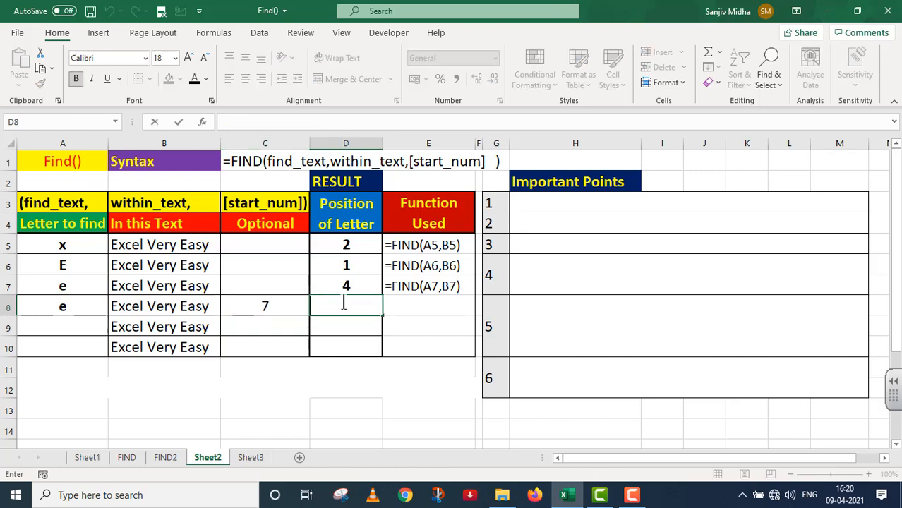
text(=)
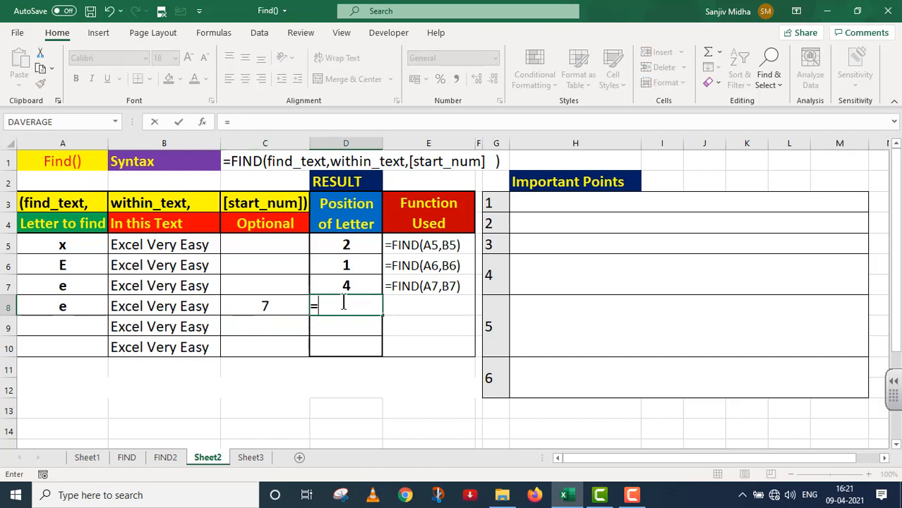
text(FIND()
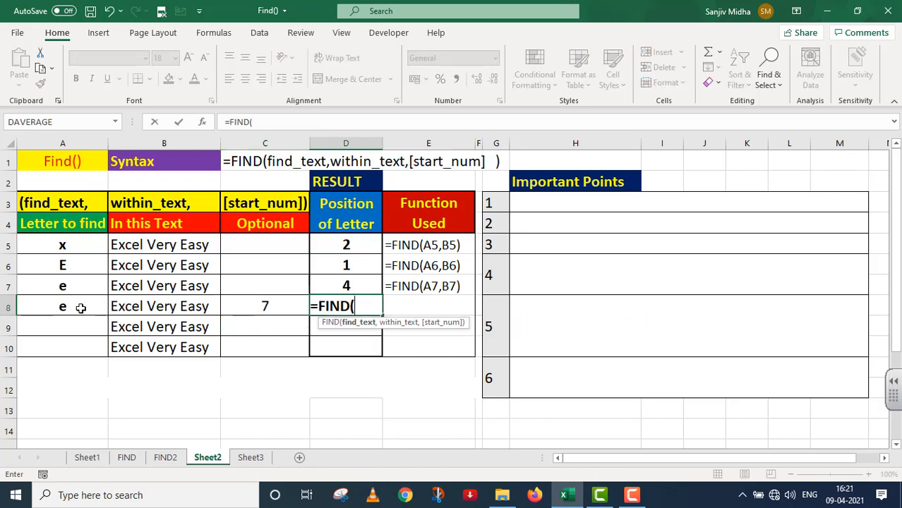
click(80, 308)
text(,)
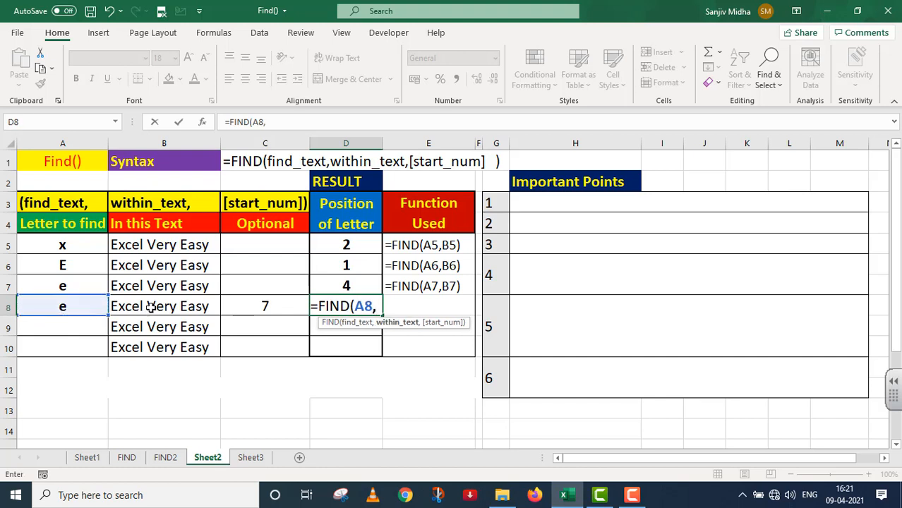
click(150, 307)
text(,)
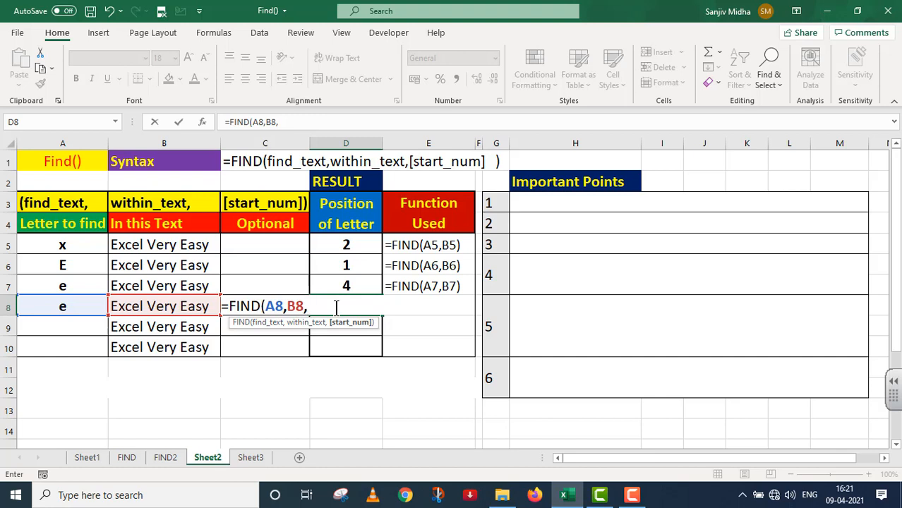
text(7))
key(Return)
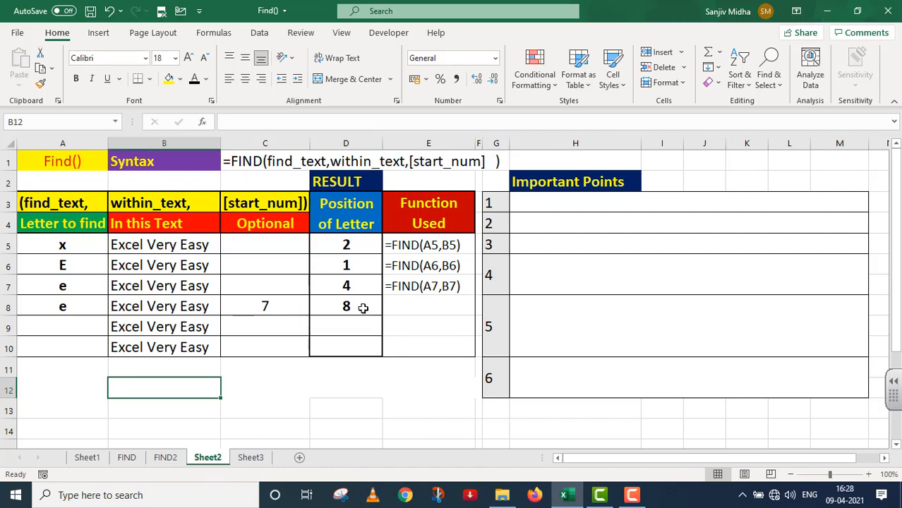
Step: Apply the black font color to the hidden formula text in cell E8
click(399, 303)
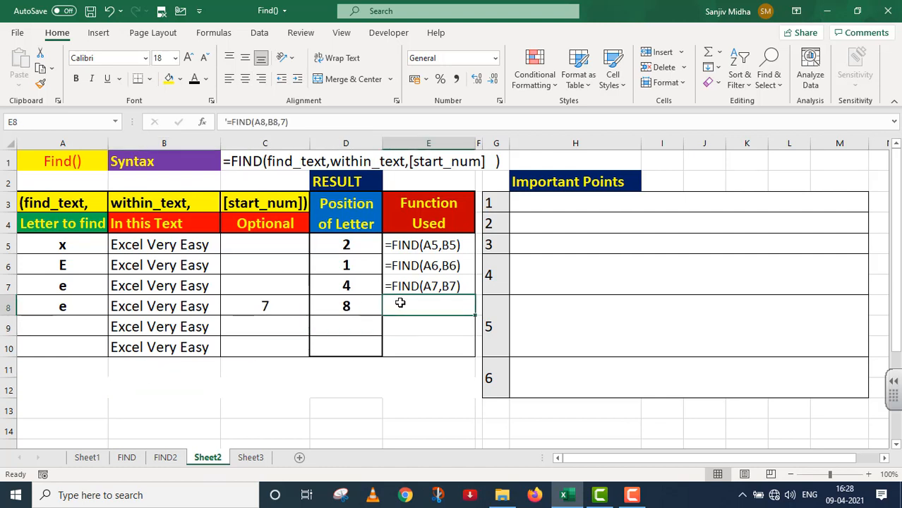
click(195, 80)
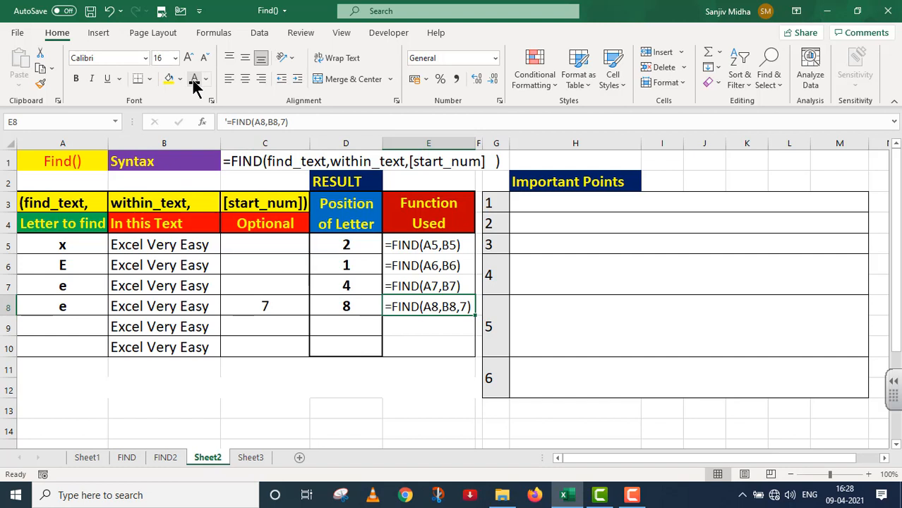
click(240, 414)
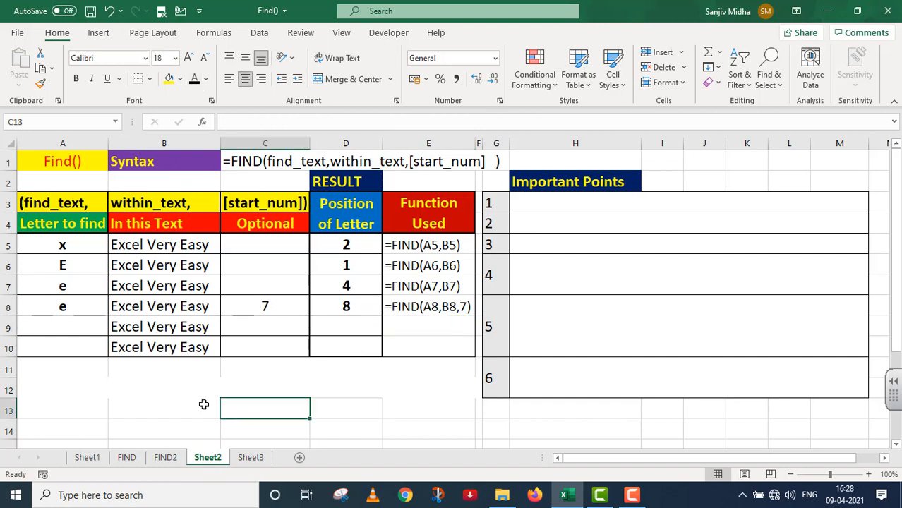
Step: Enter capital E as the letter to find in cell A9 and 9 as the start number in cell C9
click(73, 326)
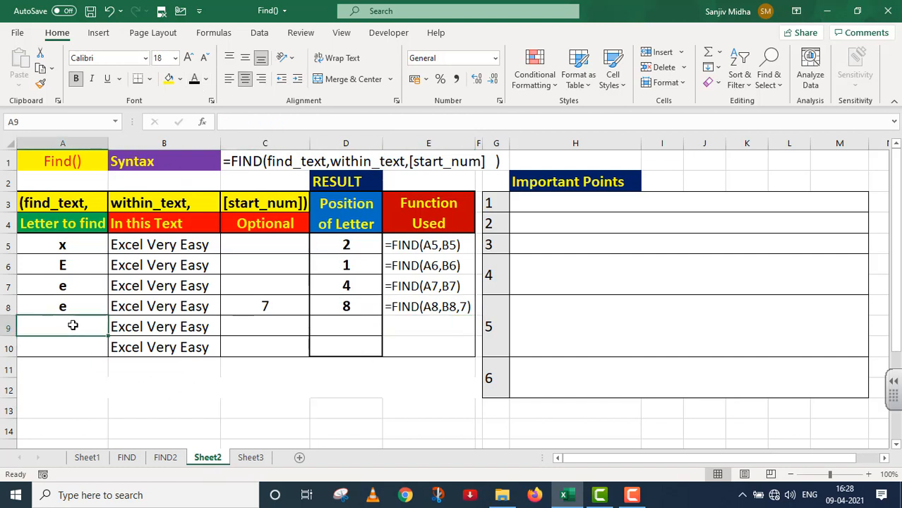
text(E)
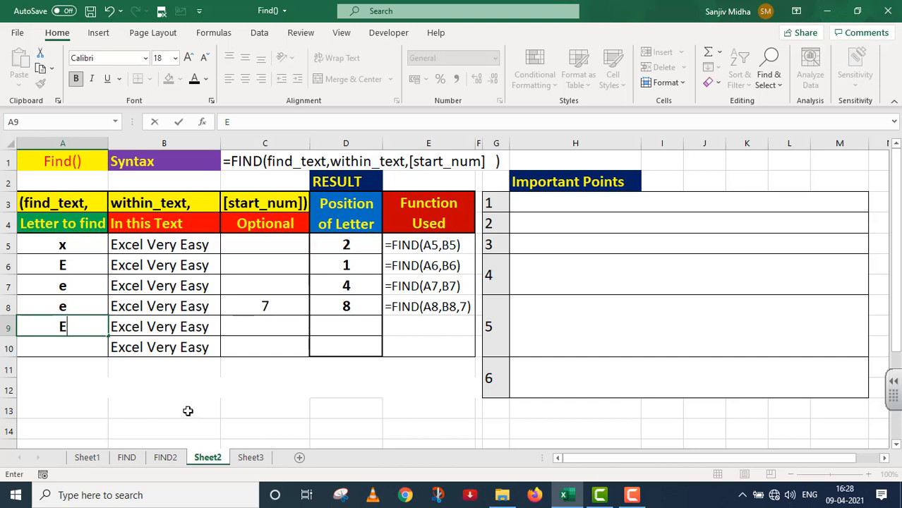
click(263, 324)
text(9)
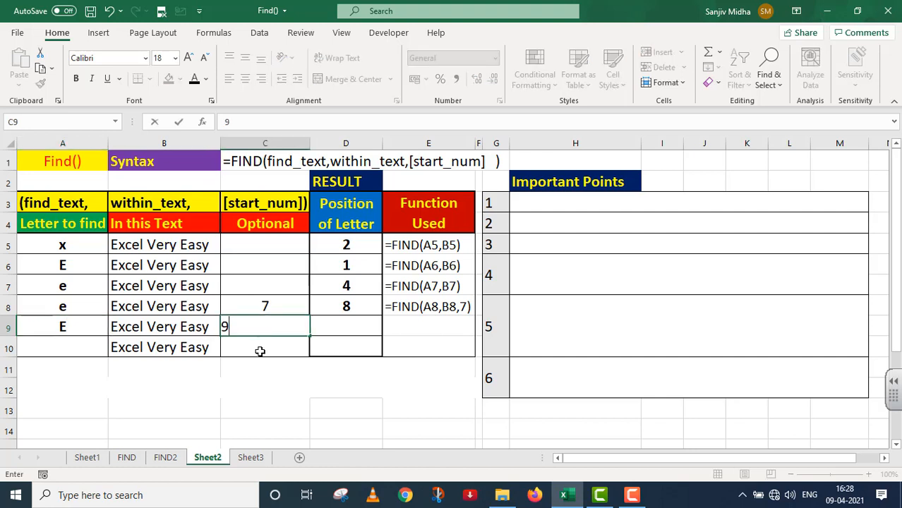
Step: Enter the formula =FIND(A9,B9,9) in cell D9 of the Position of Letter column
click(327, 326)
double_click(327, 328)
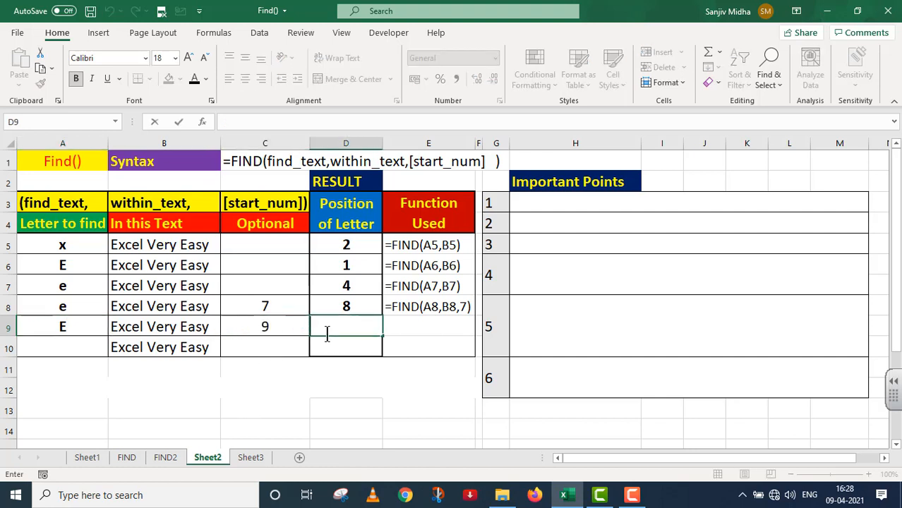
text(=)
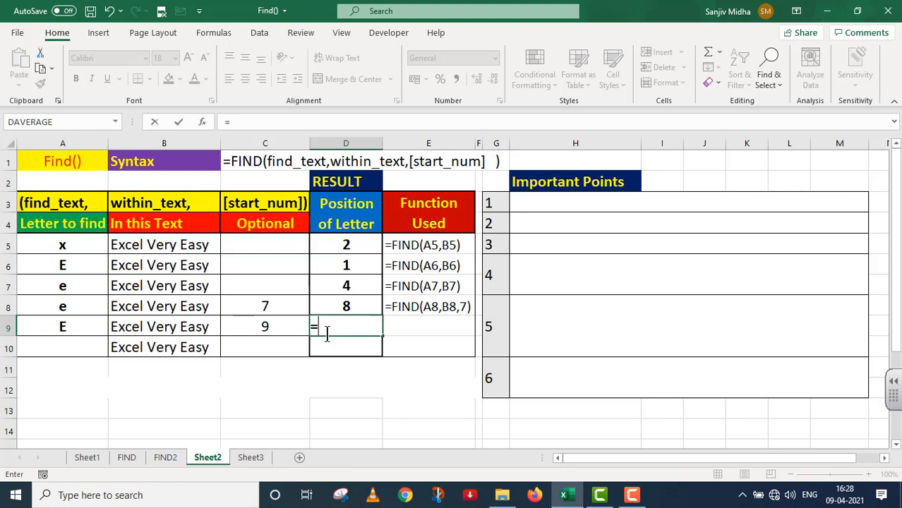
text(FIND()
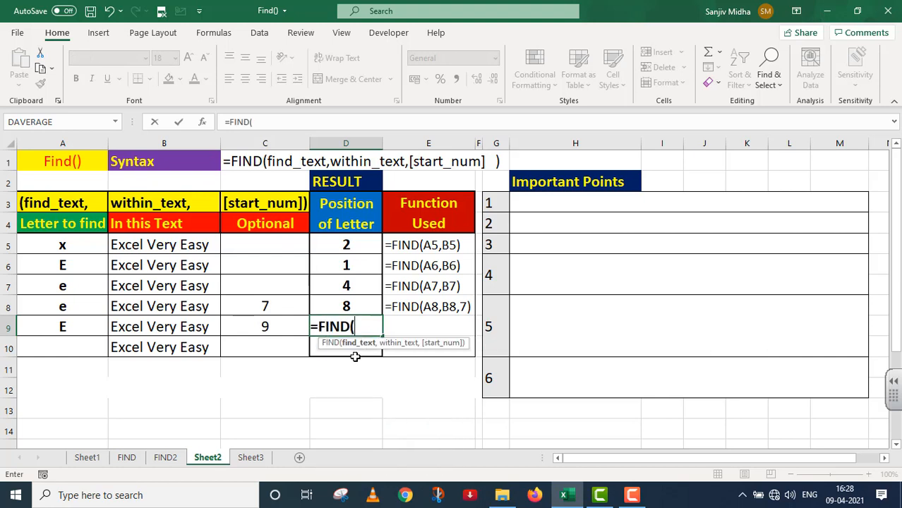
click(87, 326)
text(,)
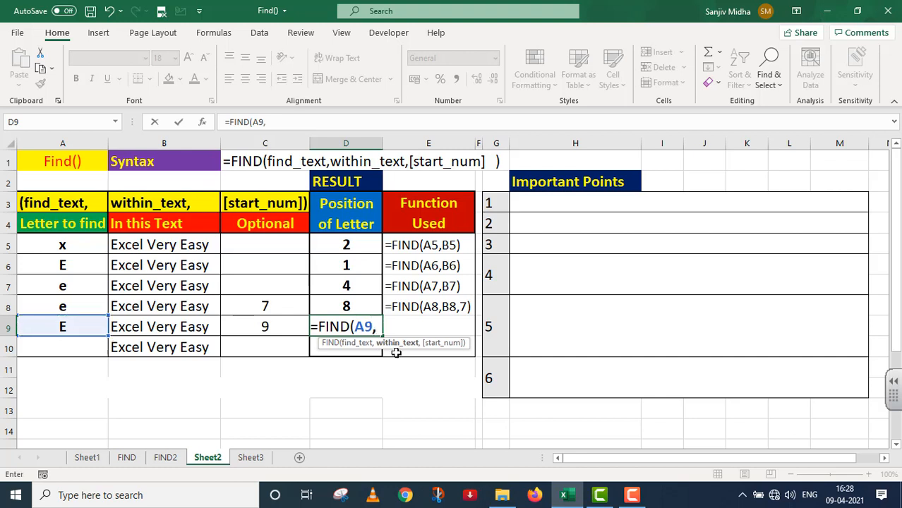
click(147, 327)
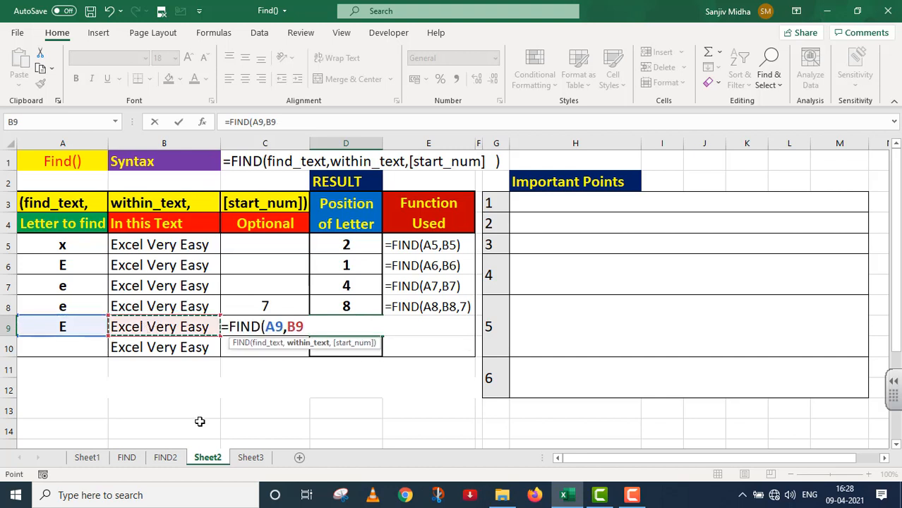
text(,)
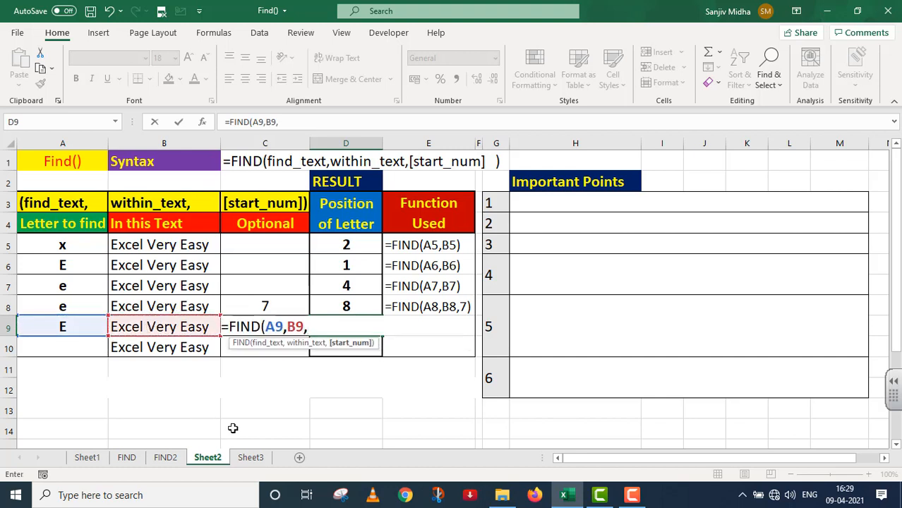
text(9))
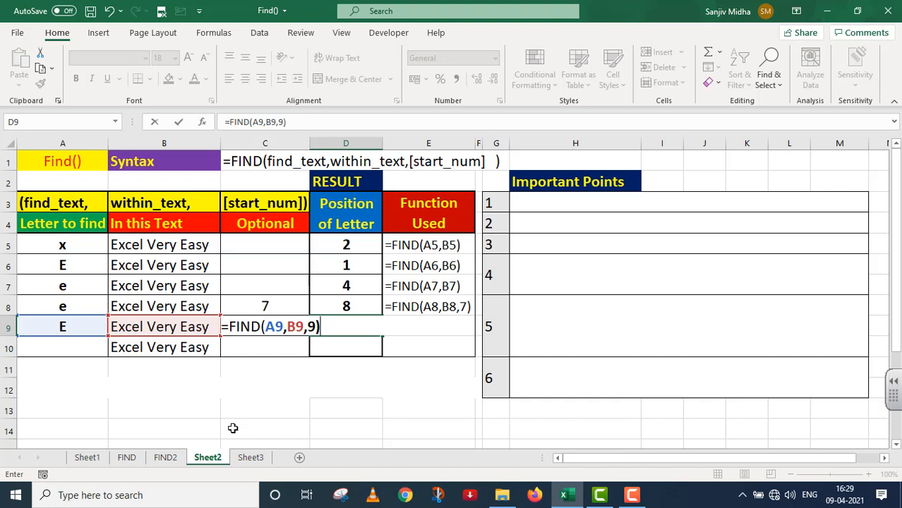
key(Return)
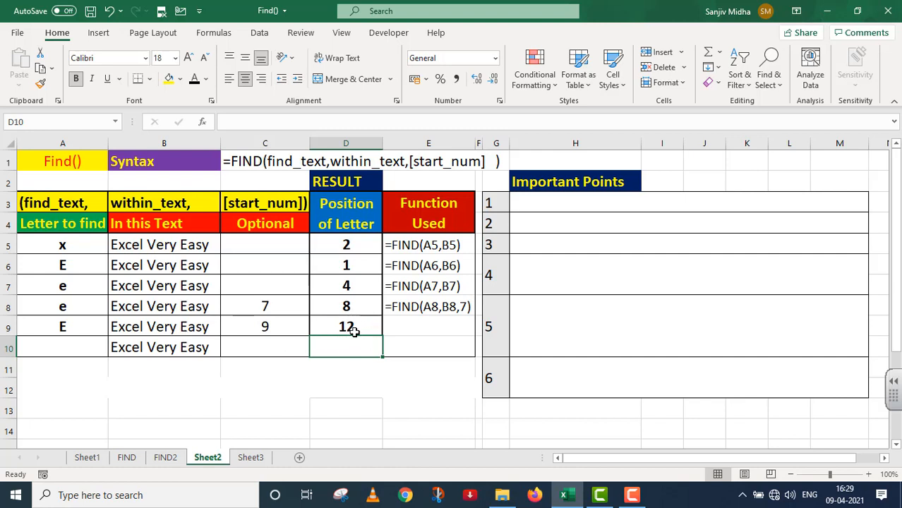
Step: Apply the black font color to the hidden formula text in cell E9
click(392, 328)
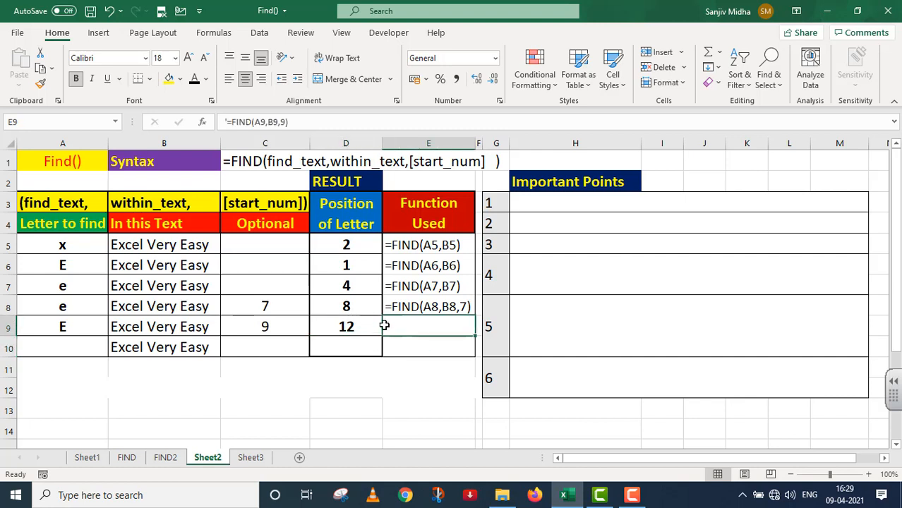
click(195, 81)
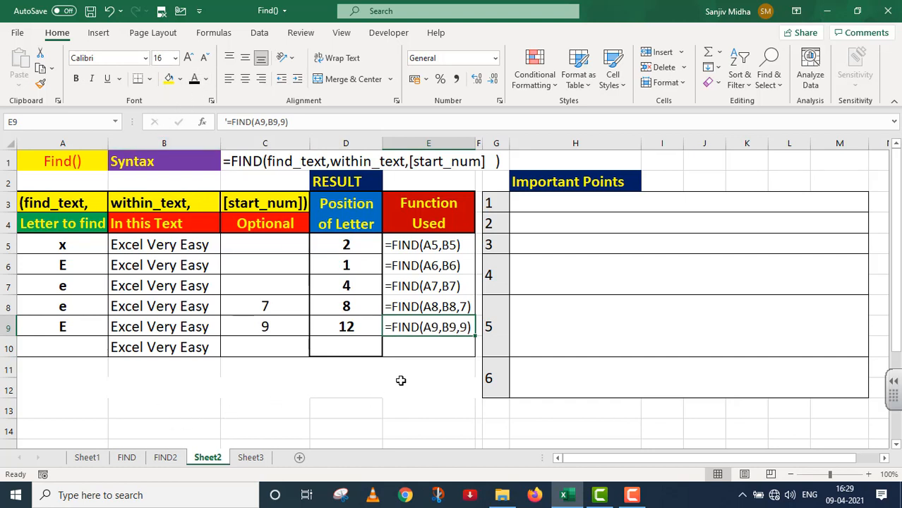
click(64, 346)
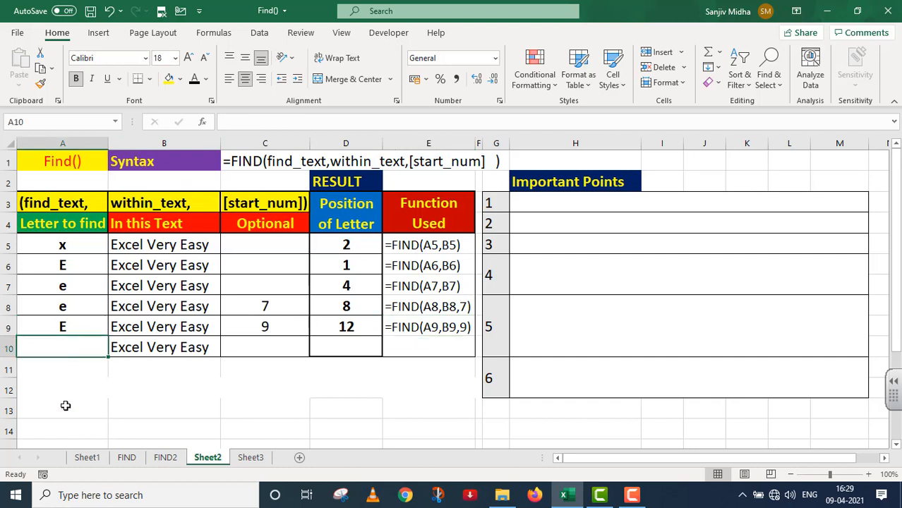
Step: Enter z as the letter to find in cell A10 and the formula =FIND(A10,B10) in cell D10
text(z)
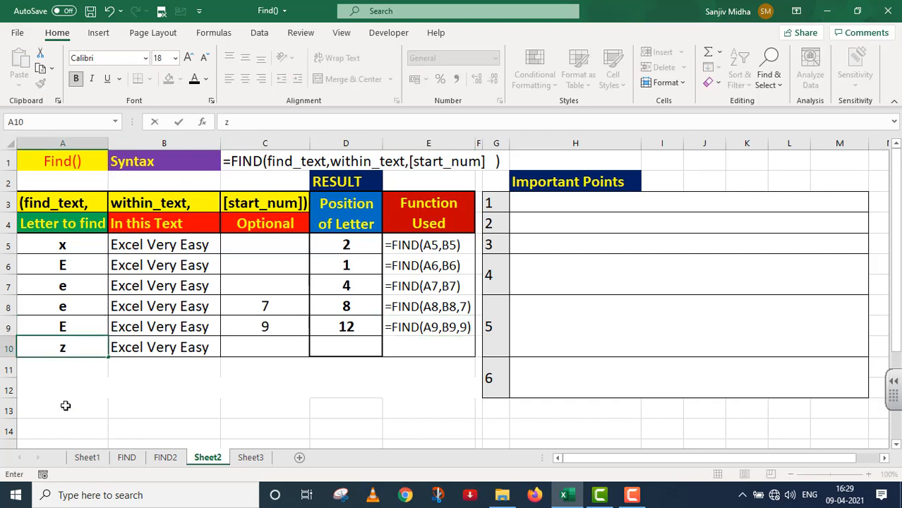
click(333, 350)
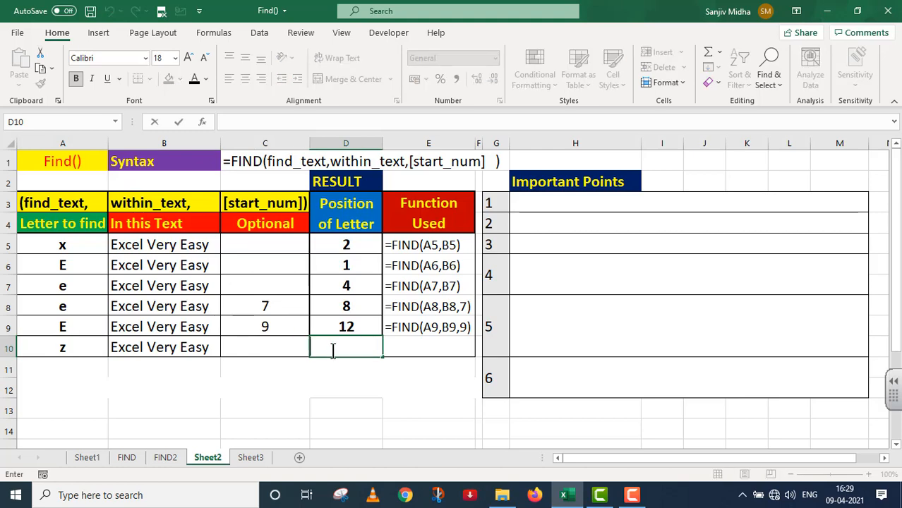
text(=FIN)
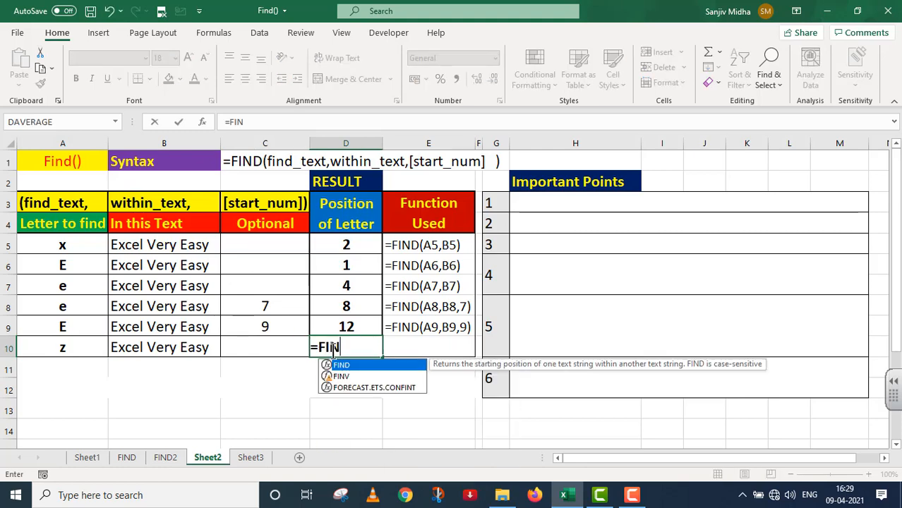
text(D()
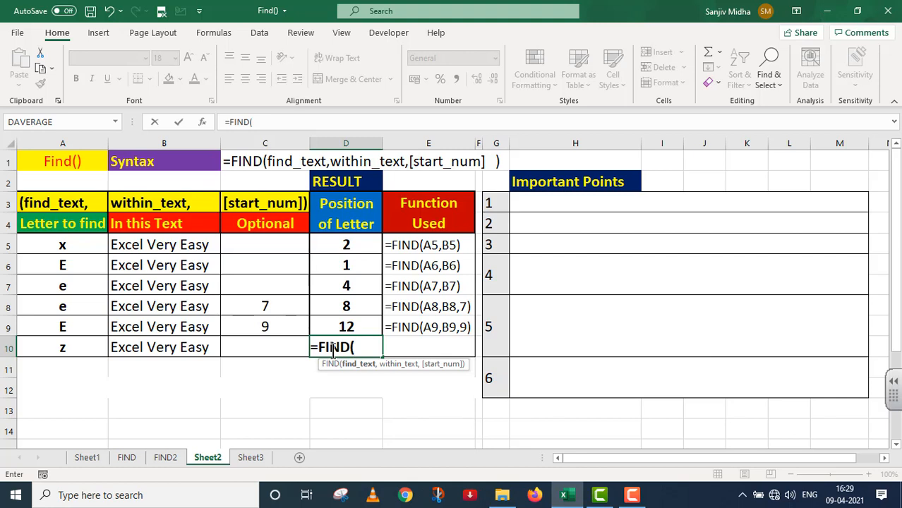
click(71, 347)
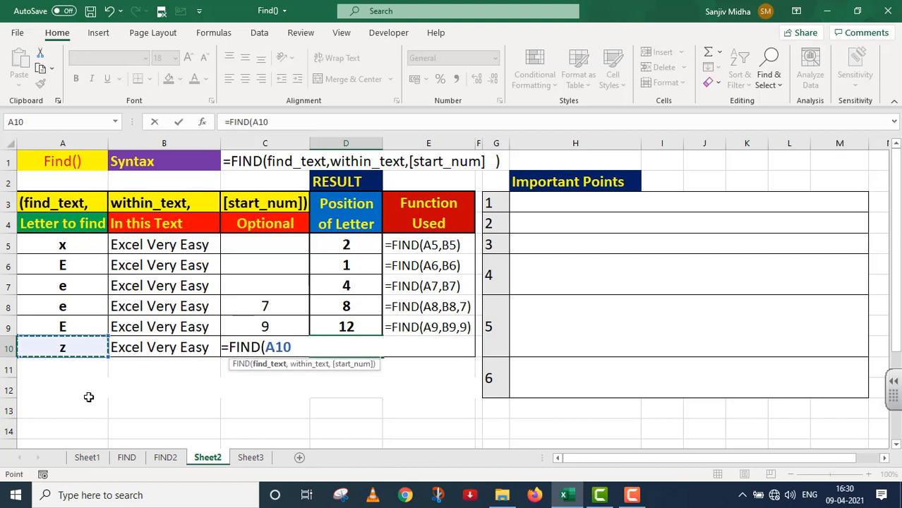
text(,)
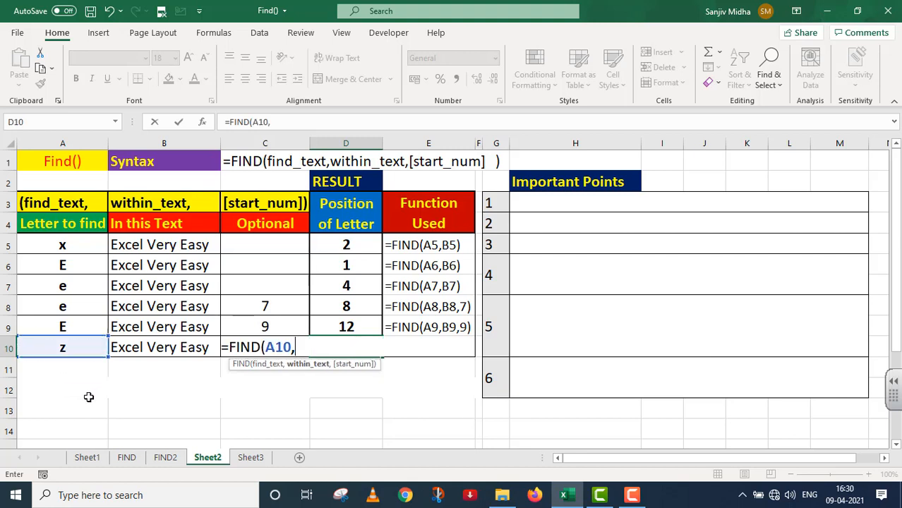
click(171, 348)
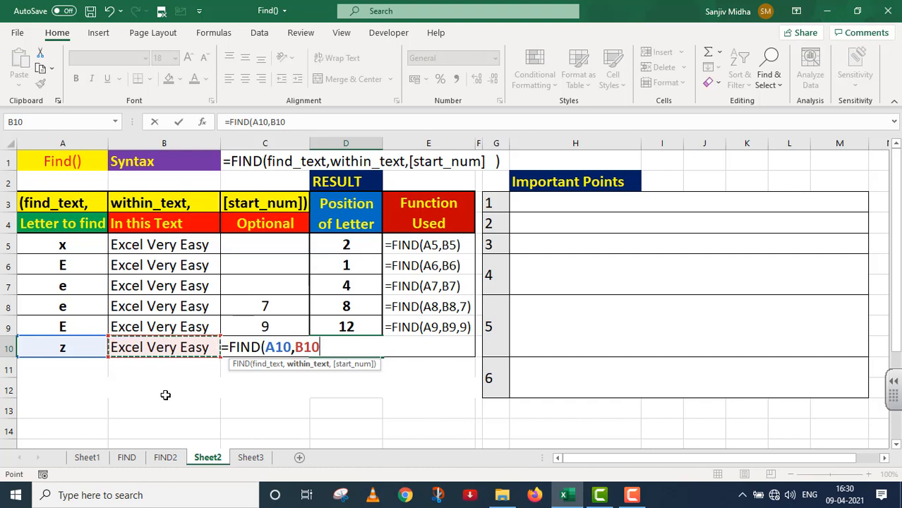
text())
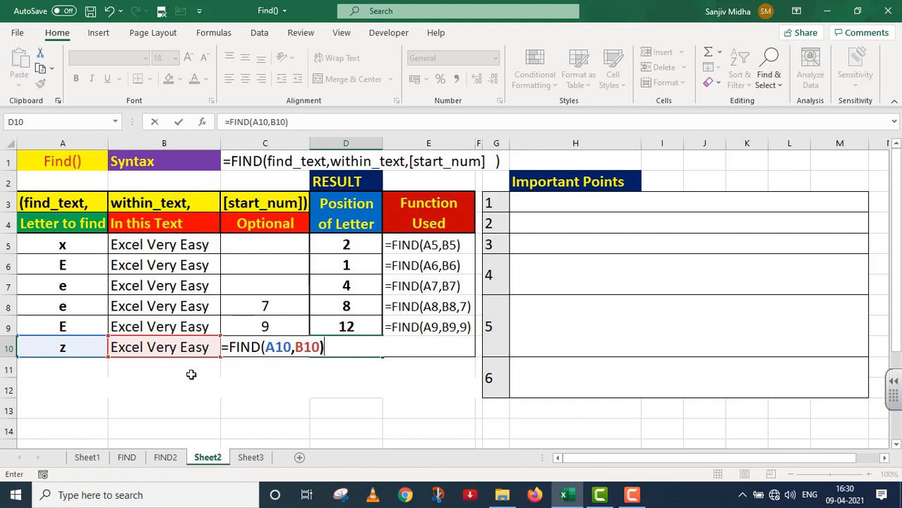
key(Return)
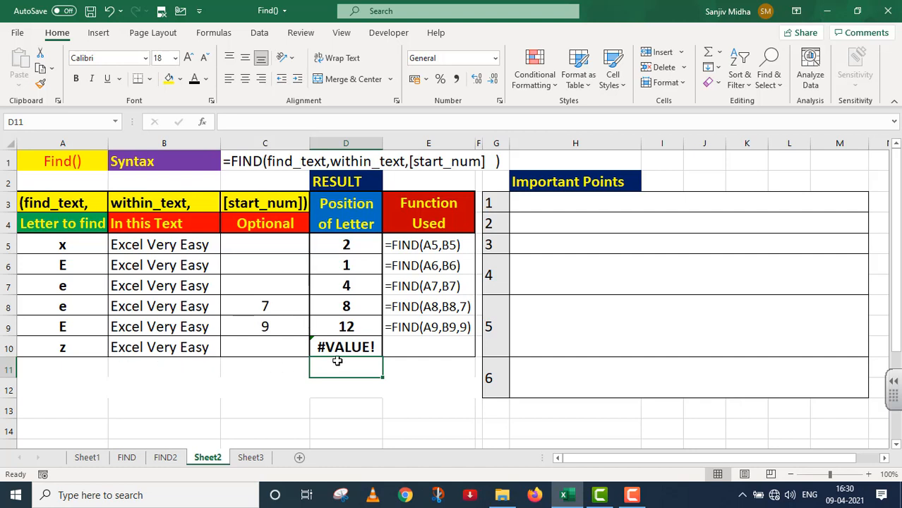
Step: Apply the black font color to the hidden formula text in cell E10
click(390, 346)
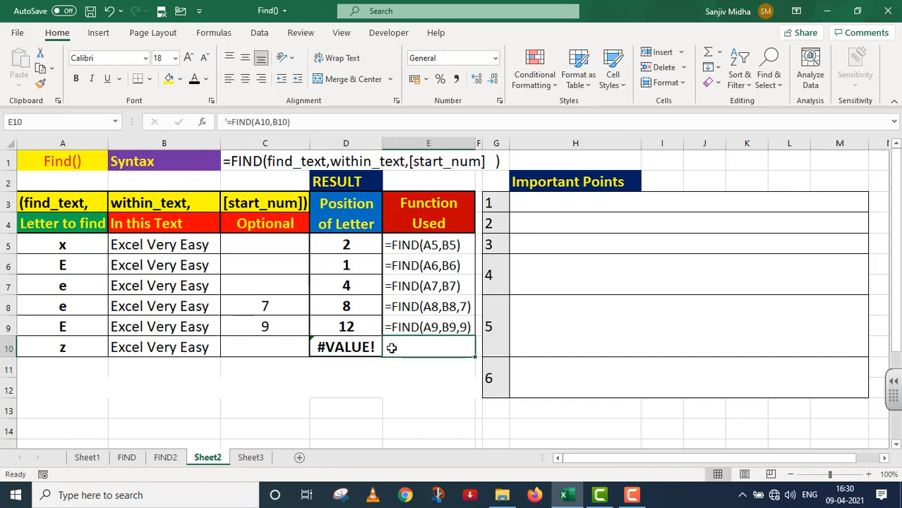
click(195, 81)
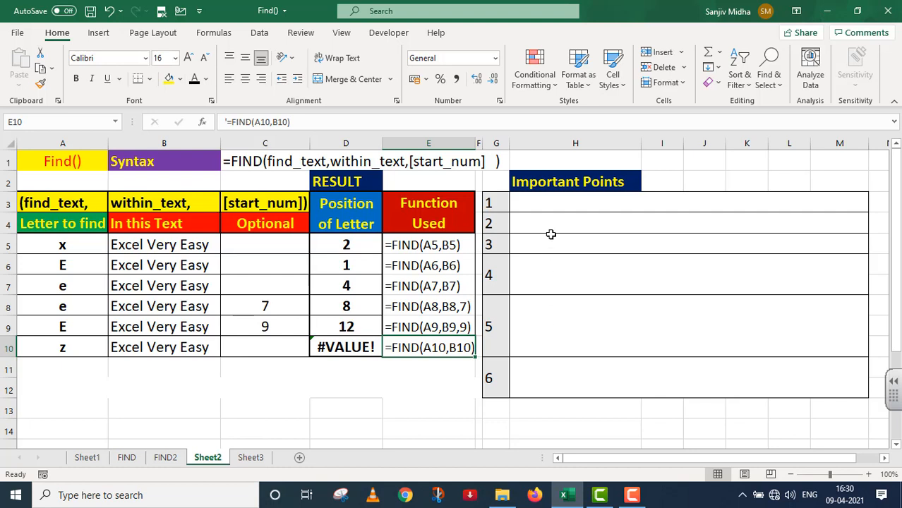
Step: Apply the black font color to the hidden texts of Important Points 1 to 6, one merged row at a time
click(528, 202)
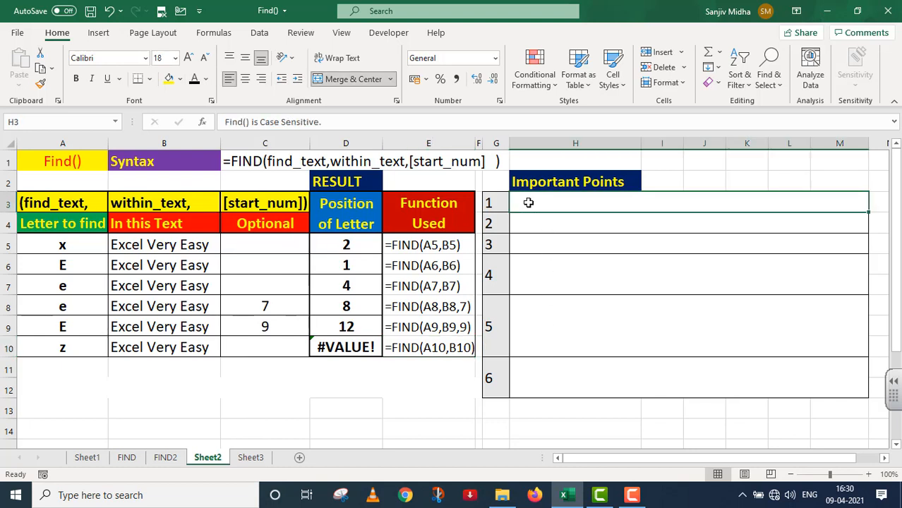
click(194, 79)
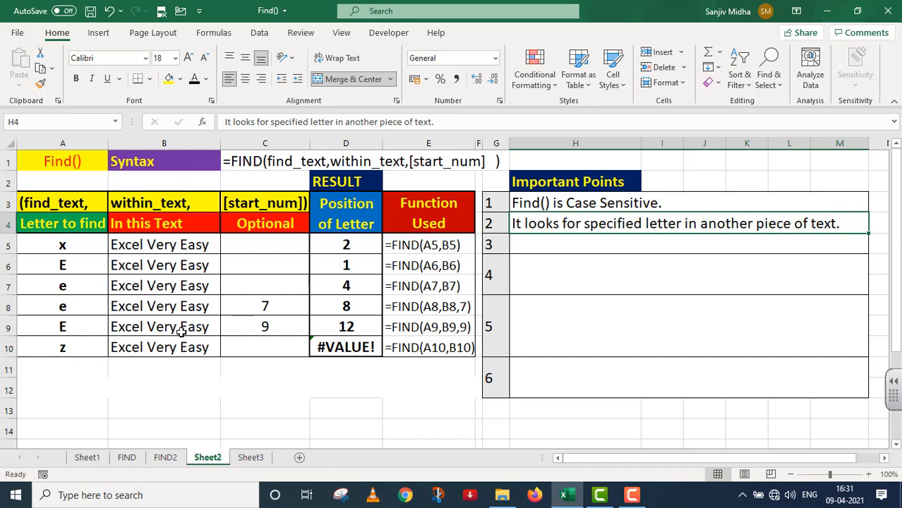
click(524, 244)
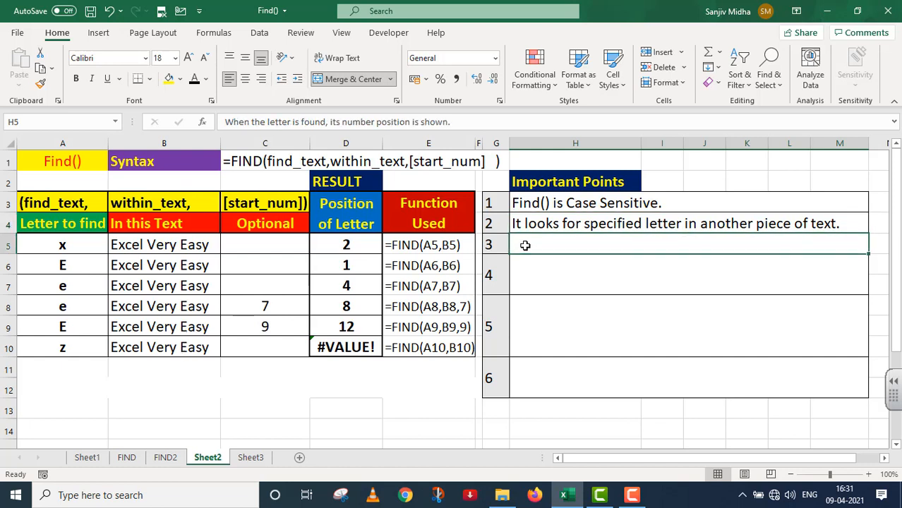
click(194, 81)
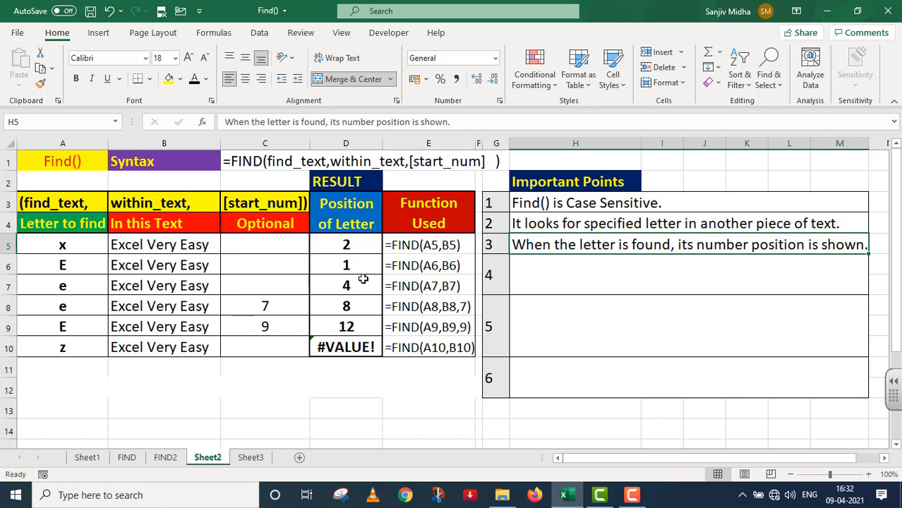
click(535, 280)
click(194, 80)
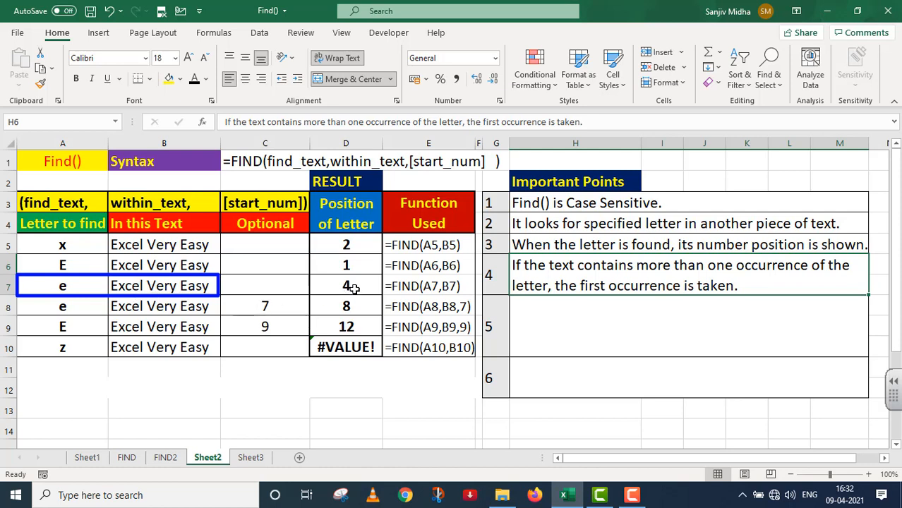
click(516, 319)
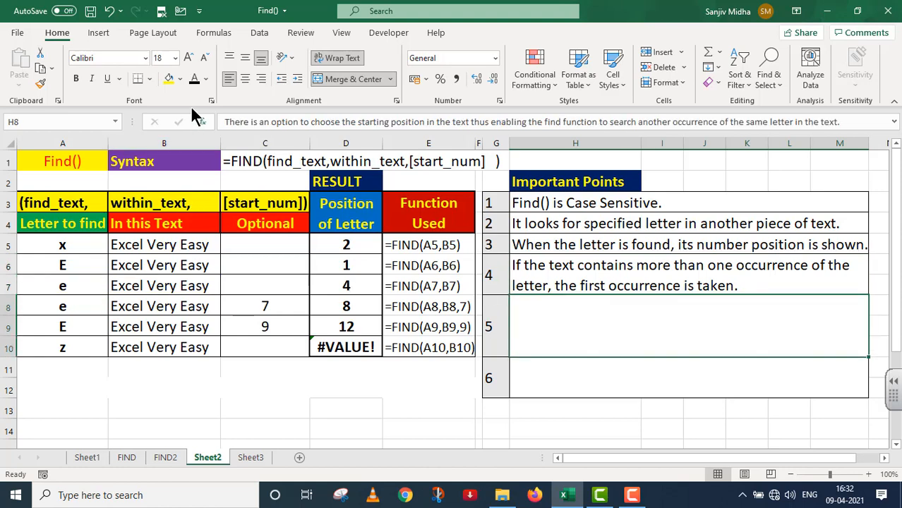
click(195, 80)
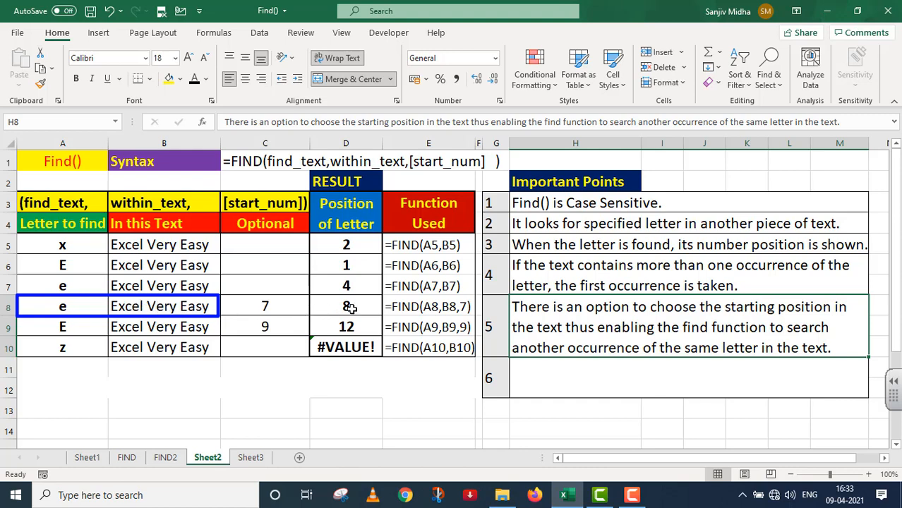
click(525, 379)
click(195, 79)
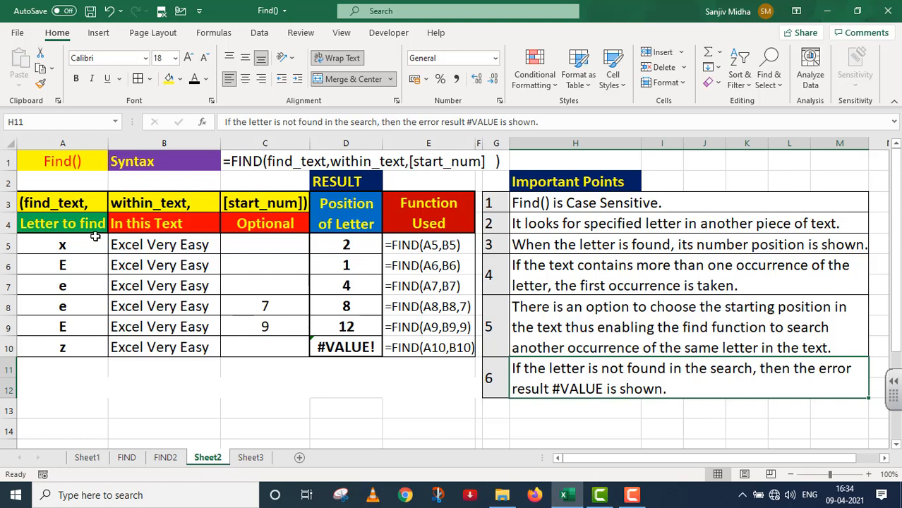
Step: On Sheet3, enter the text "Excel is Excellent." in cell B5 of the In this Text String column
click(244, 458)
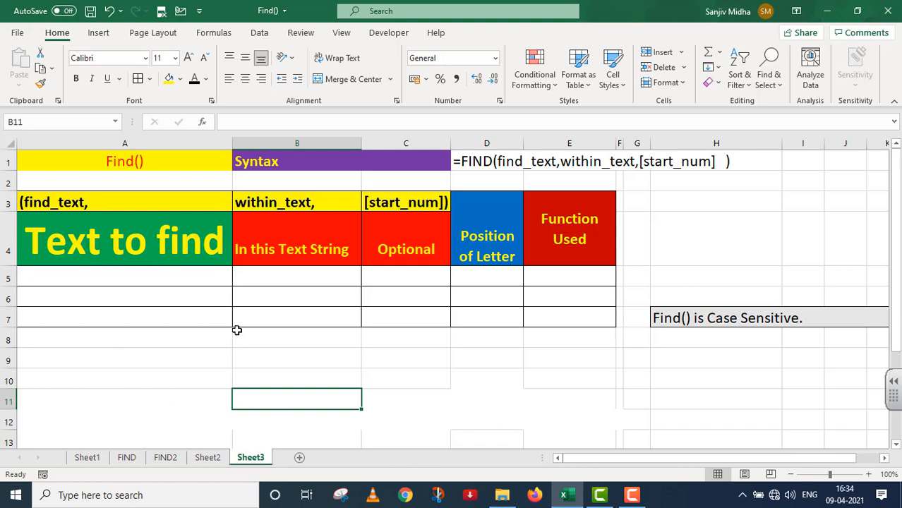
click(248, 278)
double_click(249, 278)
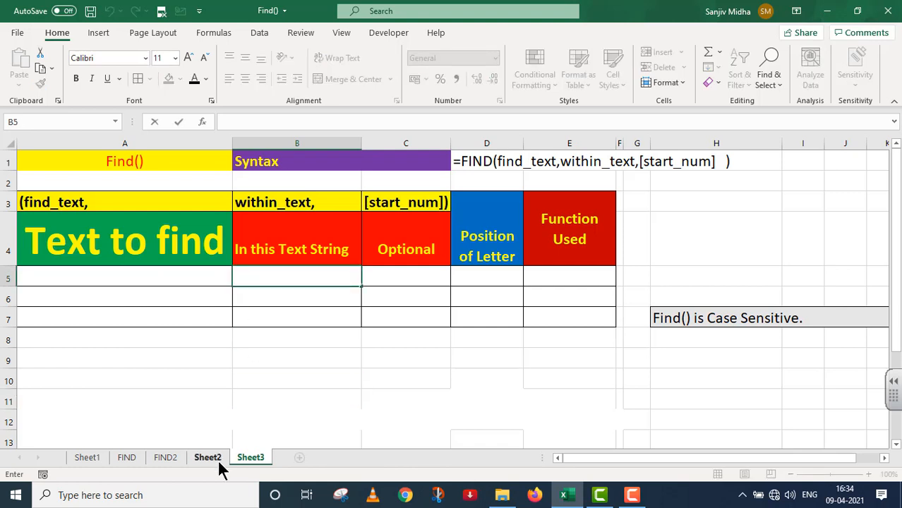
text(Excel is Ex)
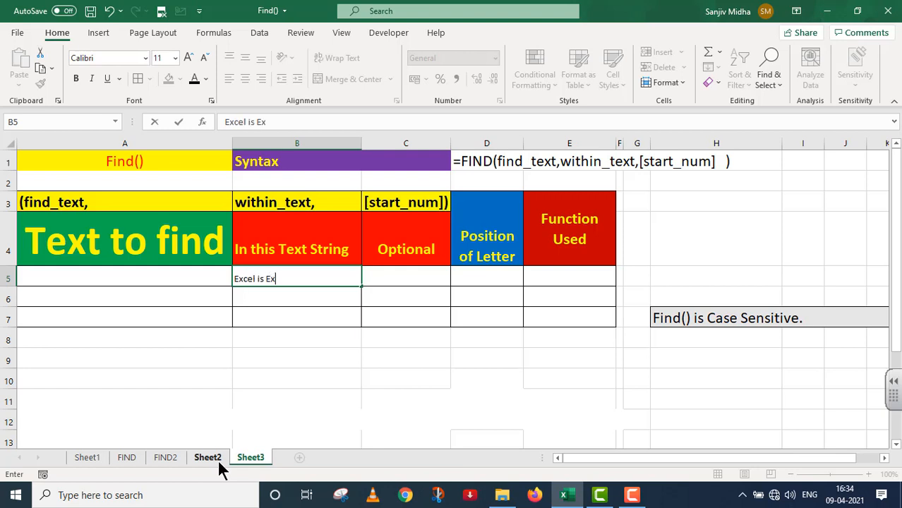
text(cellent.)
click(300, 361)
Step: Set the font size of cells B5 to B7 to 18
drag(303, 279, 300, 318)
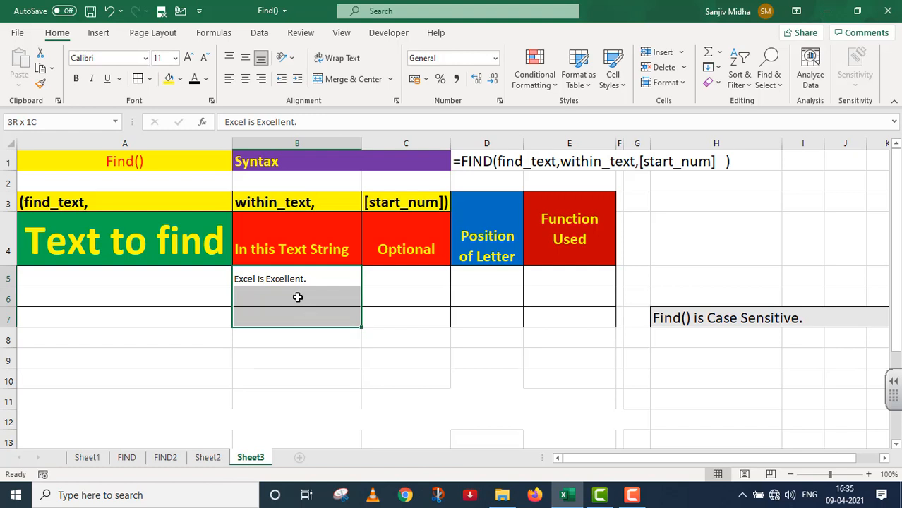
click(175, 58)
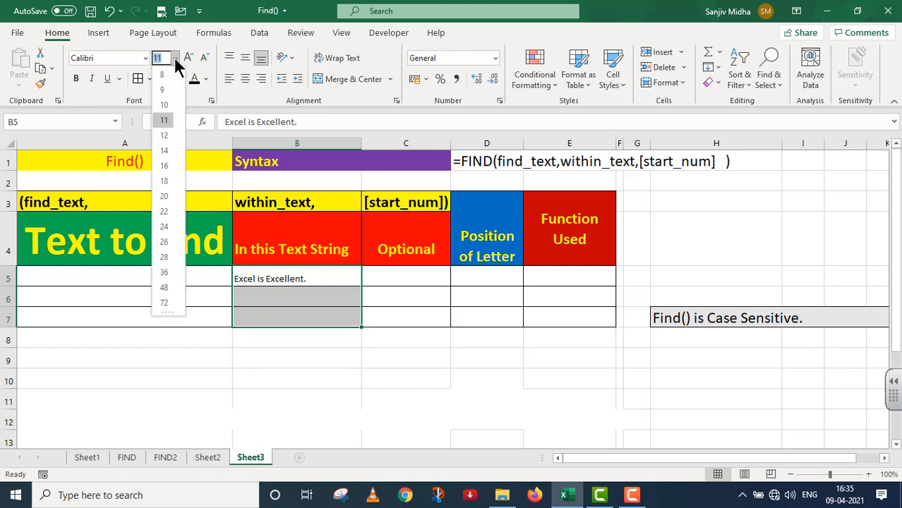
click(166, 182)
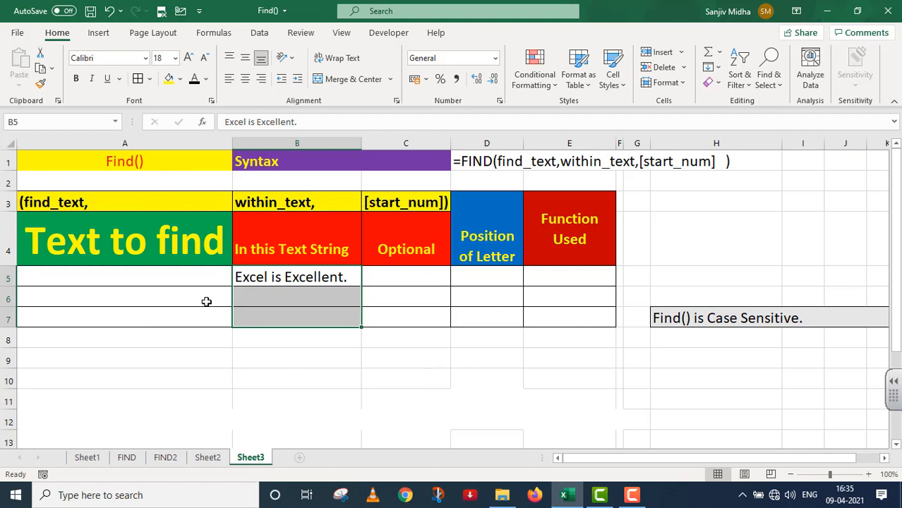
click(214, 343)
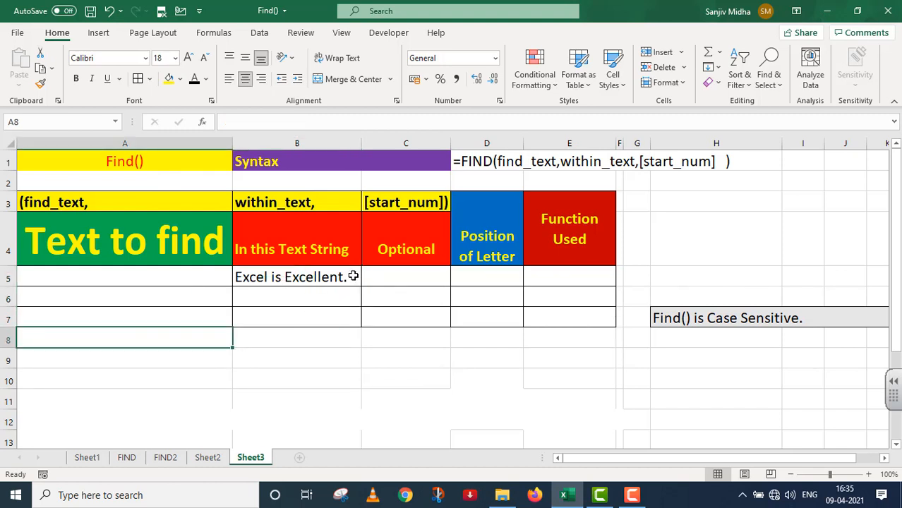
Step: Enter Excel as the text to find in cell A5
click(128, 280)
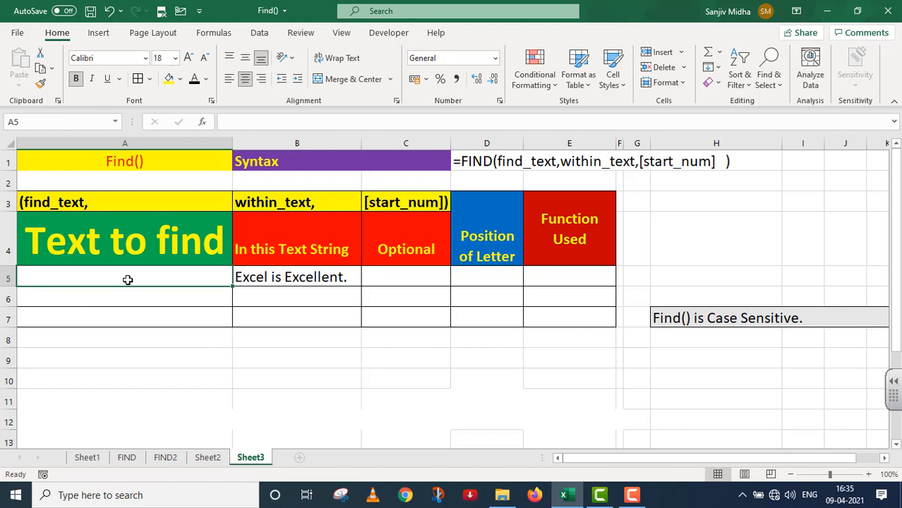
text(E)
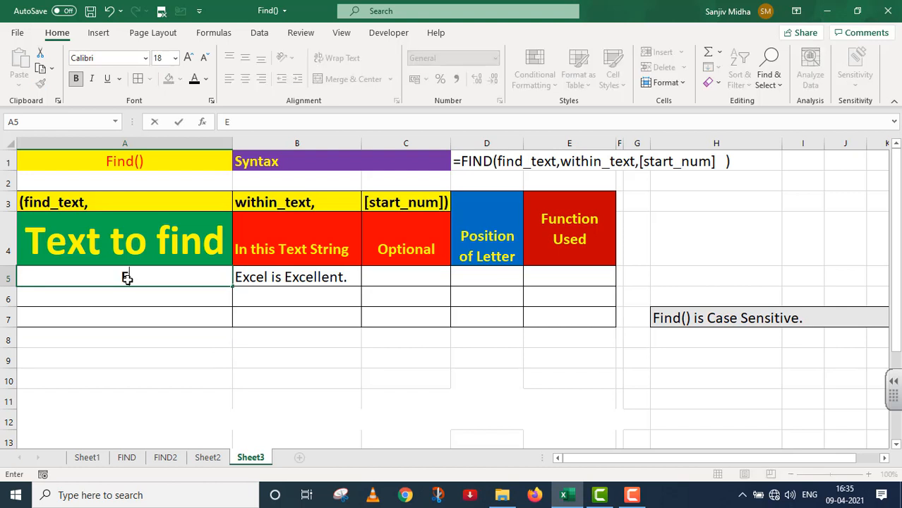
text(xcel)
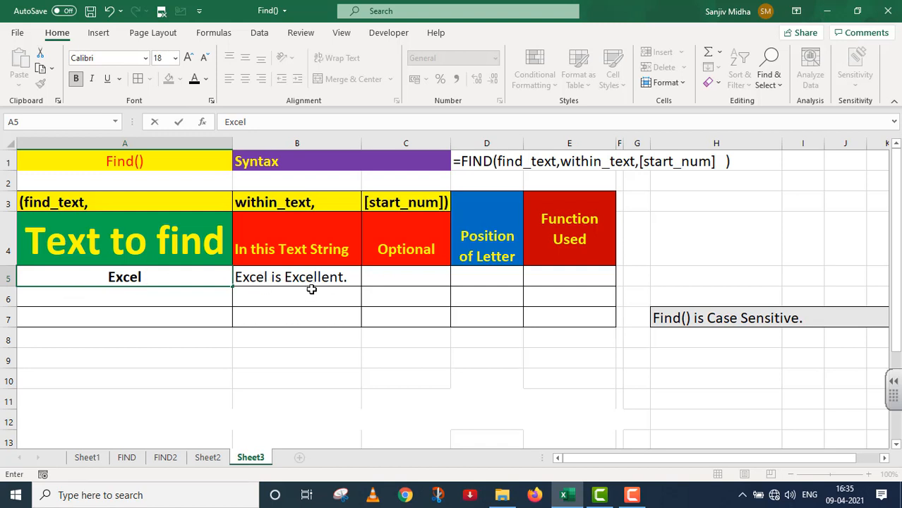
Step: Enter the formula =FIND(A5,B5) in cell D5 of the Position of Letter column
double_click(475, 275)
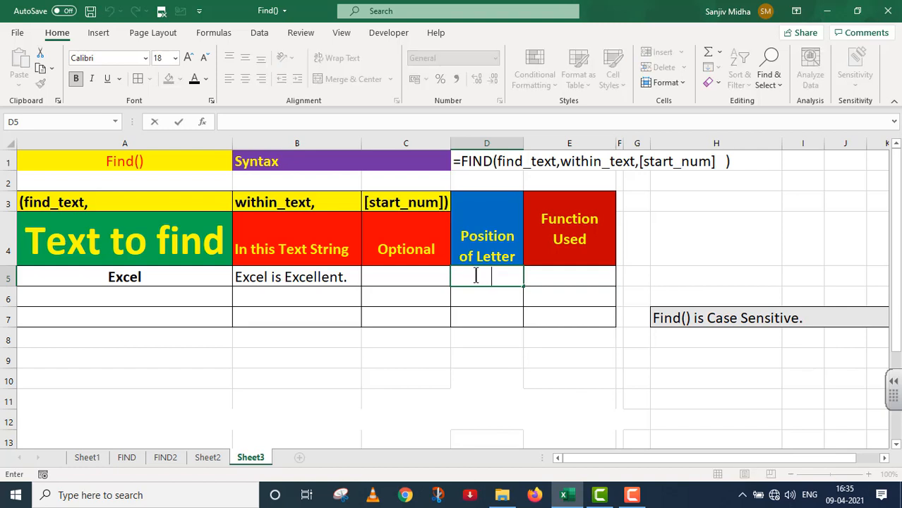
text(=FI)
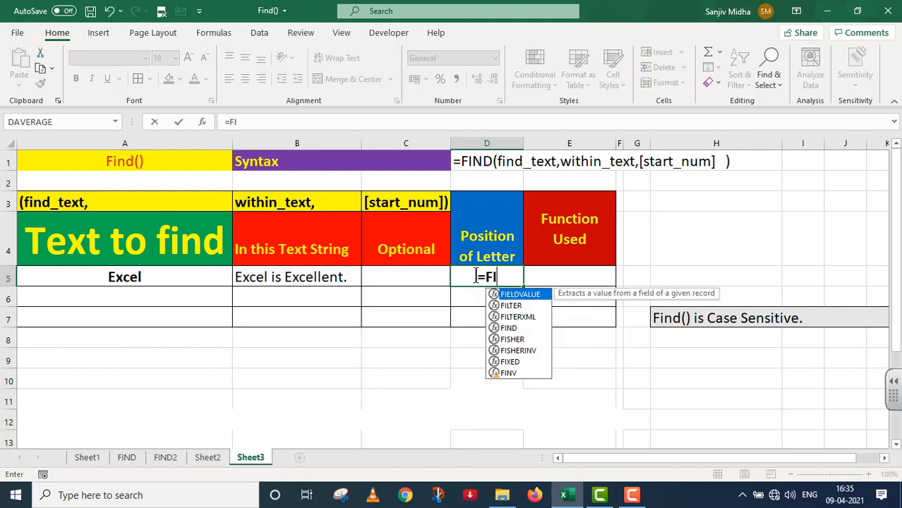
text(ND()
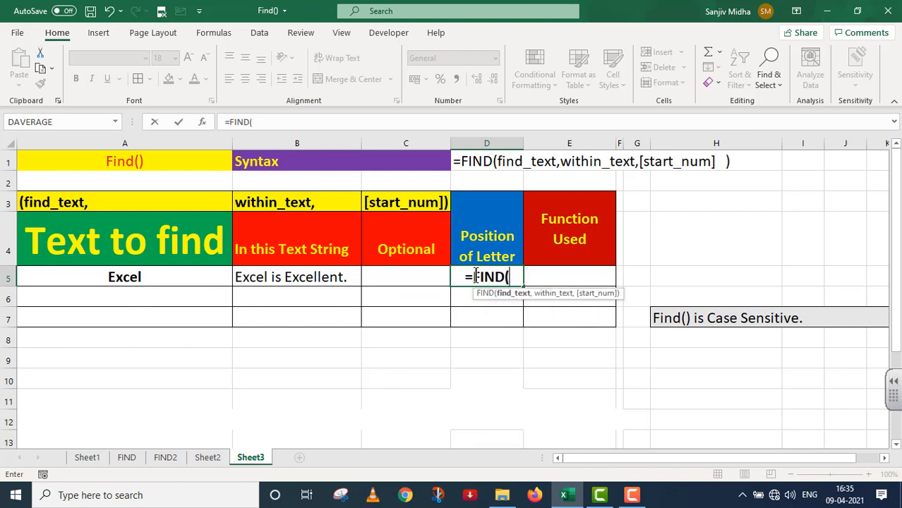
click(141, 279)
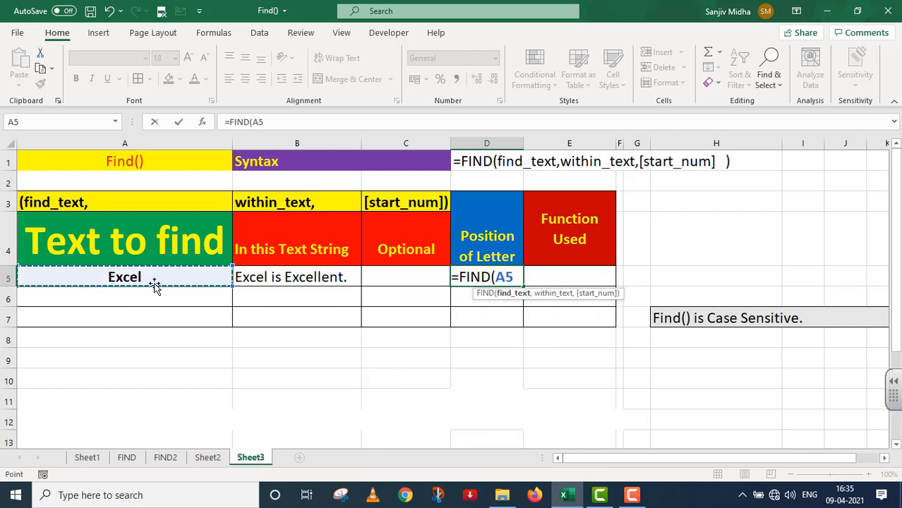
text(,)
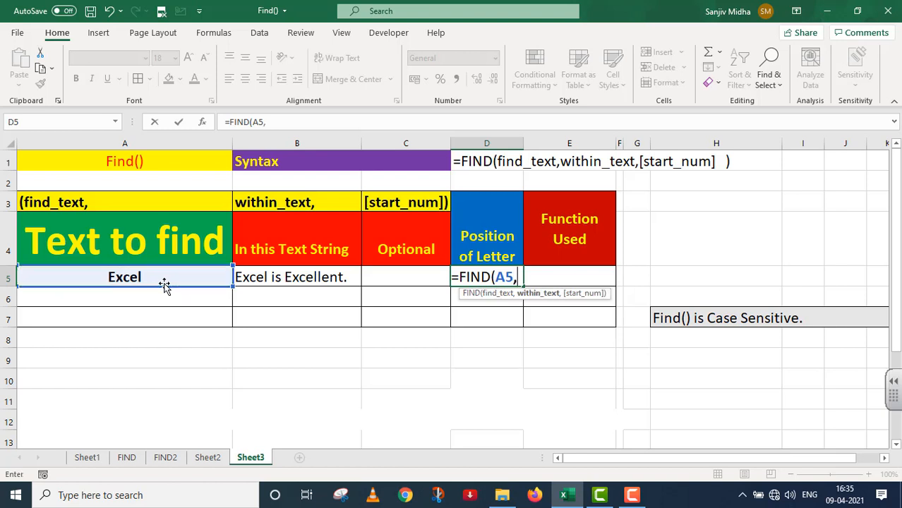
click(269, 277)
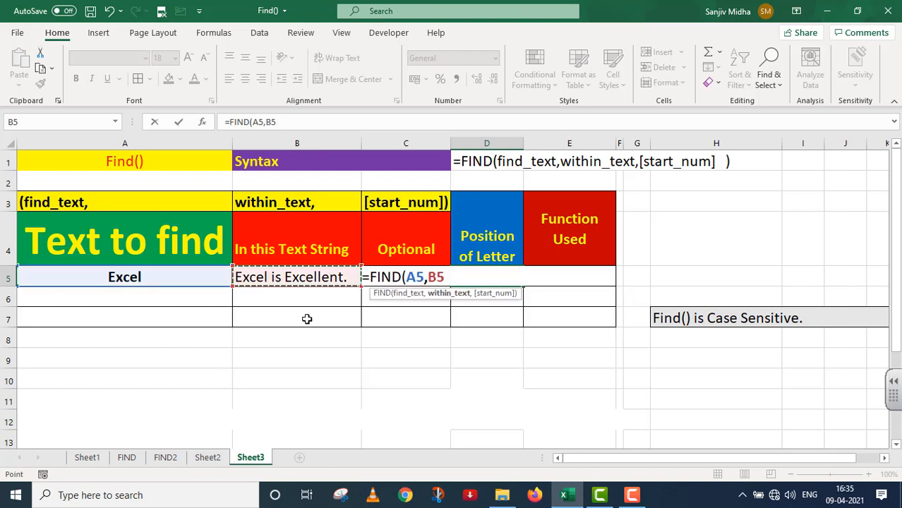
text())
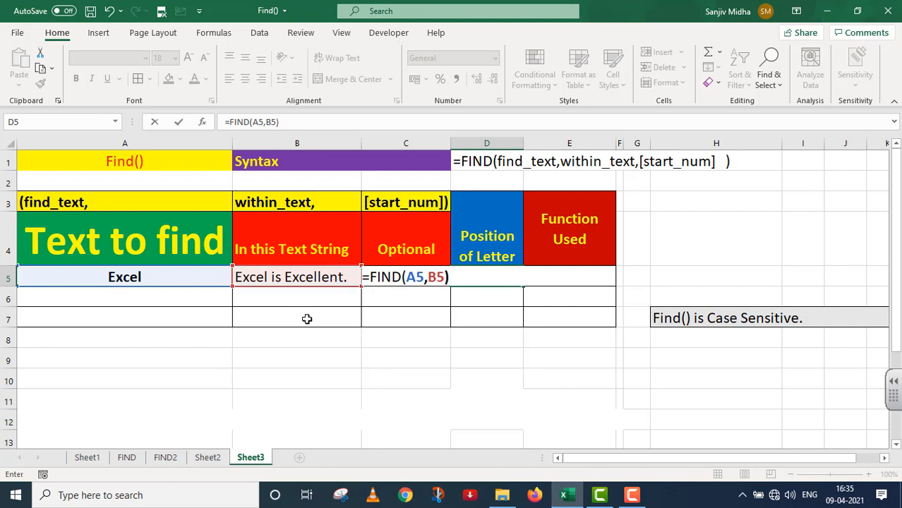
key(Return)
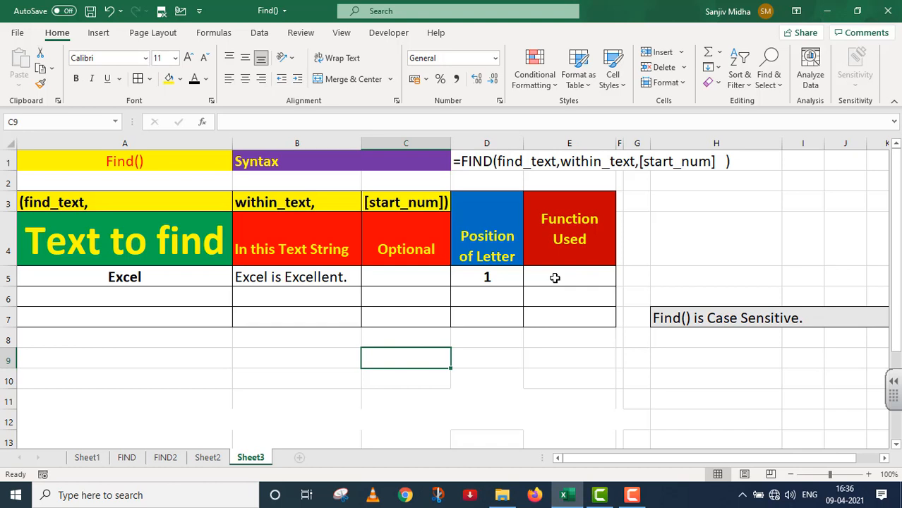
Step: Apply the black font color to the hidden formula text in cell E5 of the Function Used column
click(554, 278)
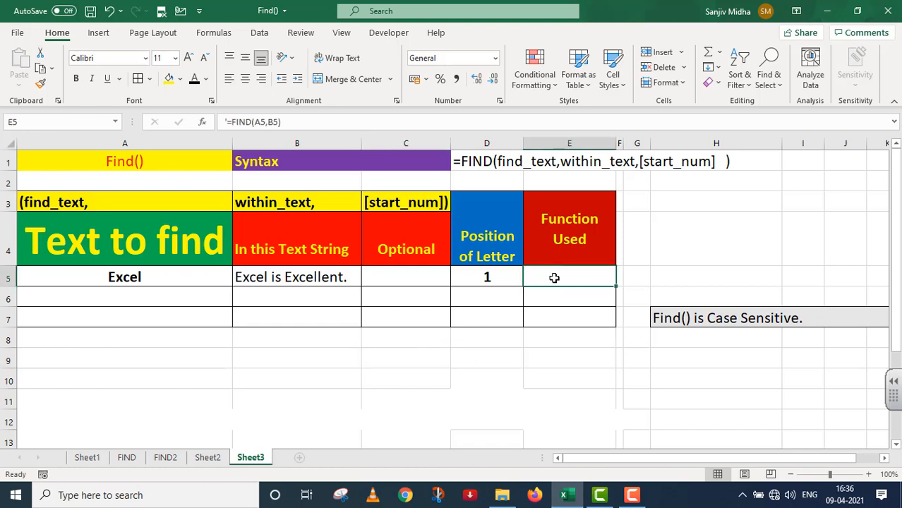
click(196, 81)
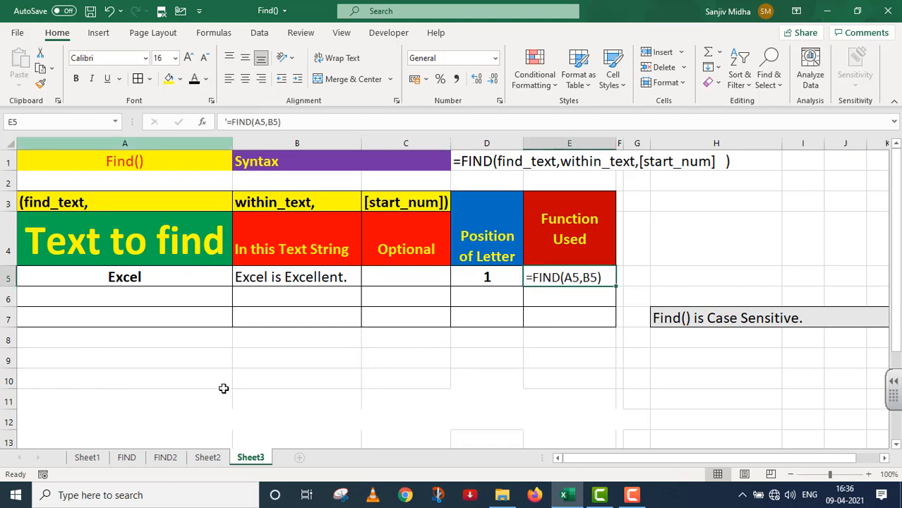
click(262, 404)
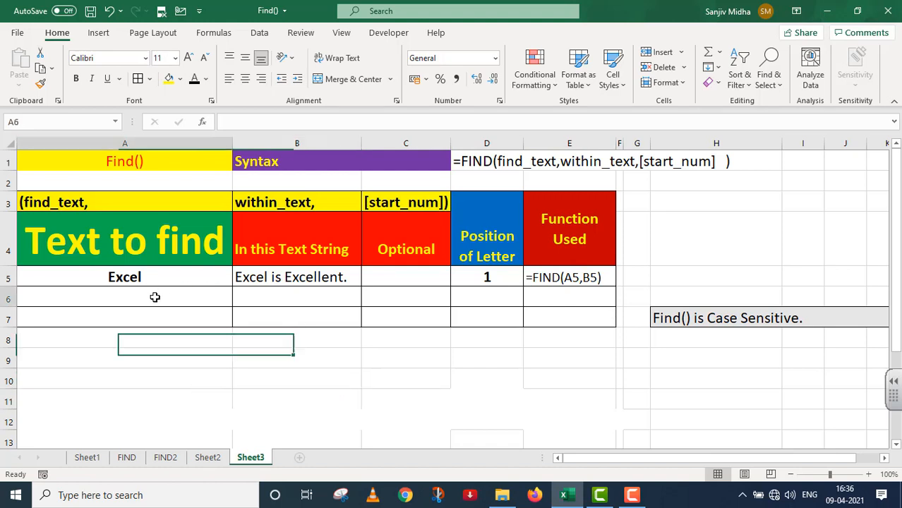
Step: Copy the text "Excel is Excellent." from cell B5 into cells B6 and B7
click(164, 299)
click(253, 279)
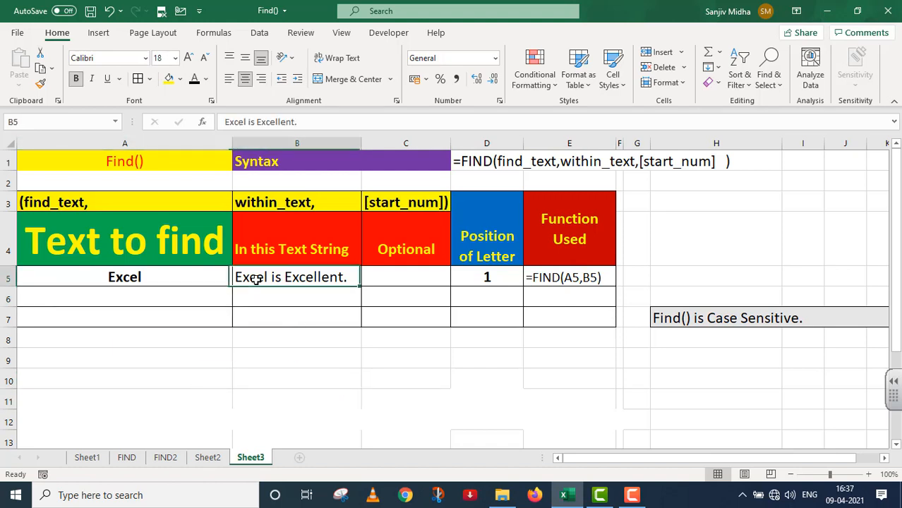
key(ctrl+c)
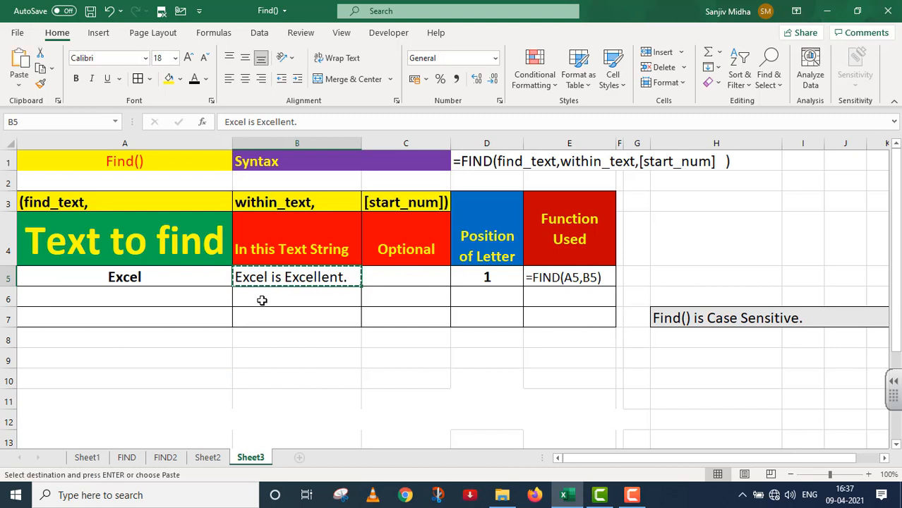
click(261, 298)
key(ctrl+v)
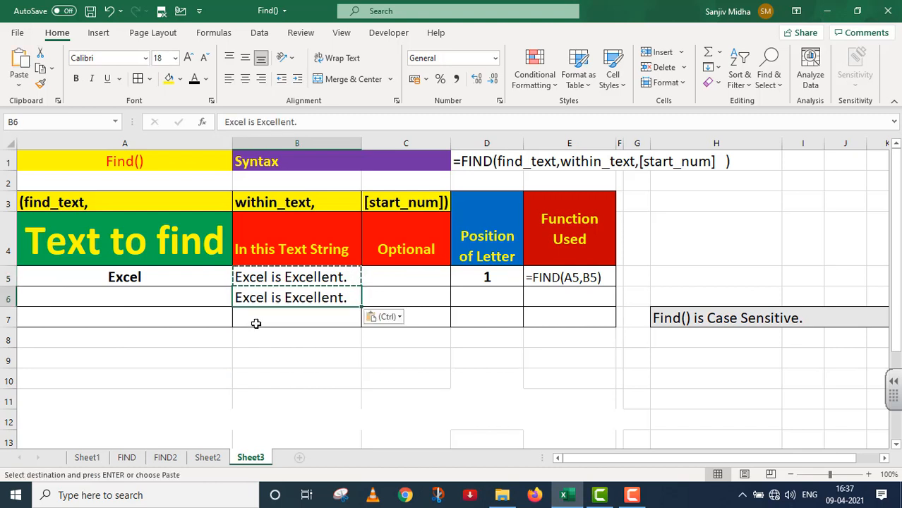
click(256, 318)
key(ctrl+v)
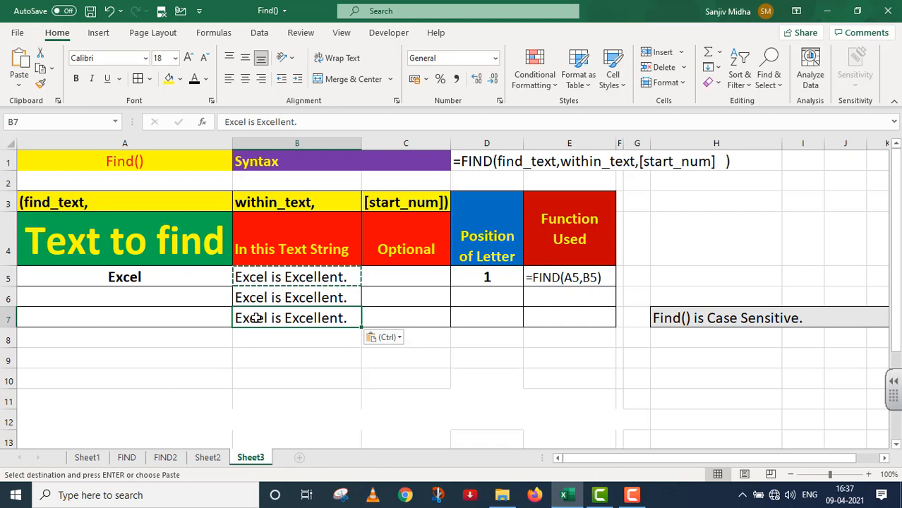
Step: Enter Excel as the text to find in cell A6 and 2 as the optional start number in C6
click(126, 297)
text(Excel)
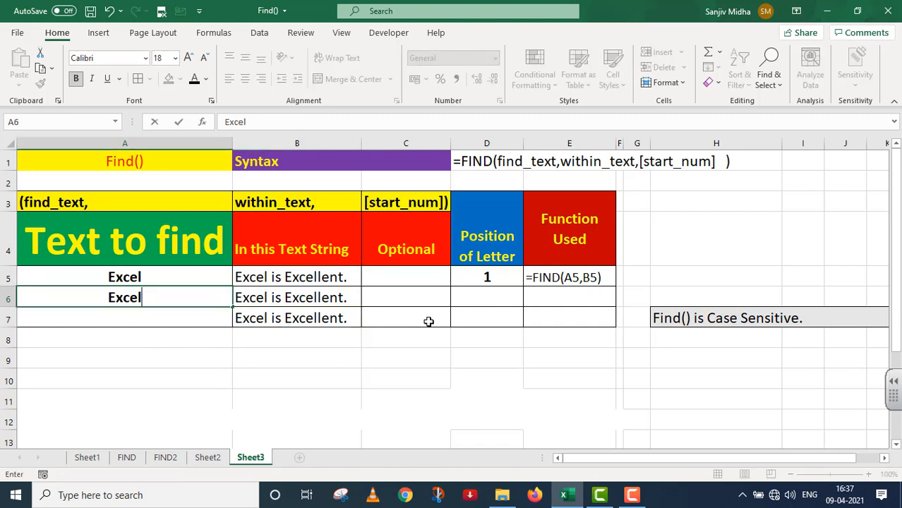
click(401, 293)
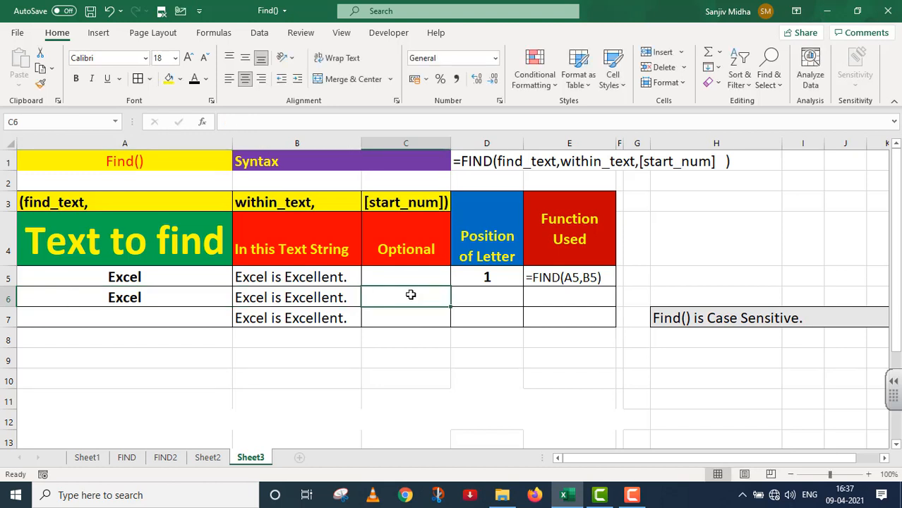
text(2)
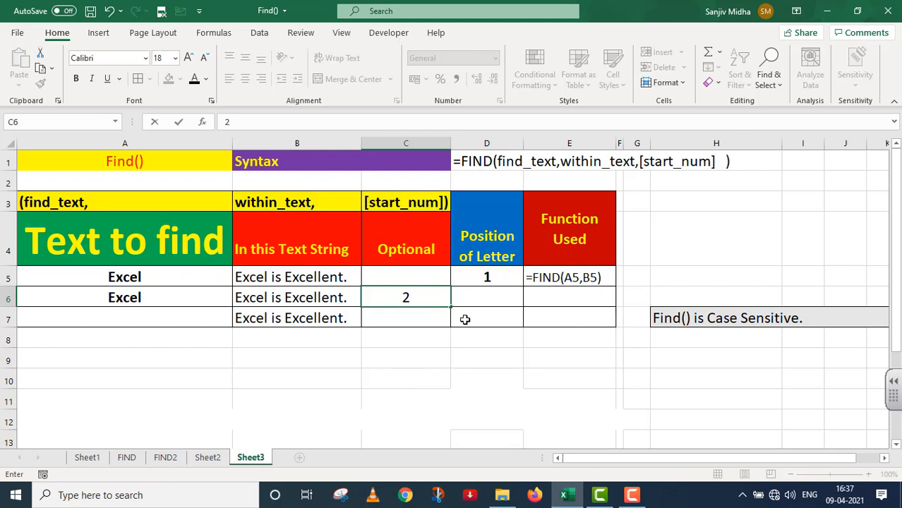
Step: Enter the formula =FIND(A6,B6,2) in cell D6 and apply the black font color to the hidden formula text in E6
double_click(471, 299)
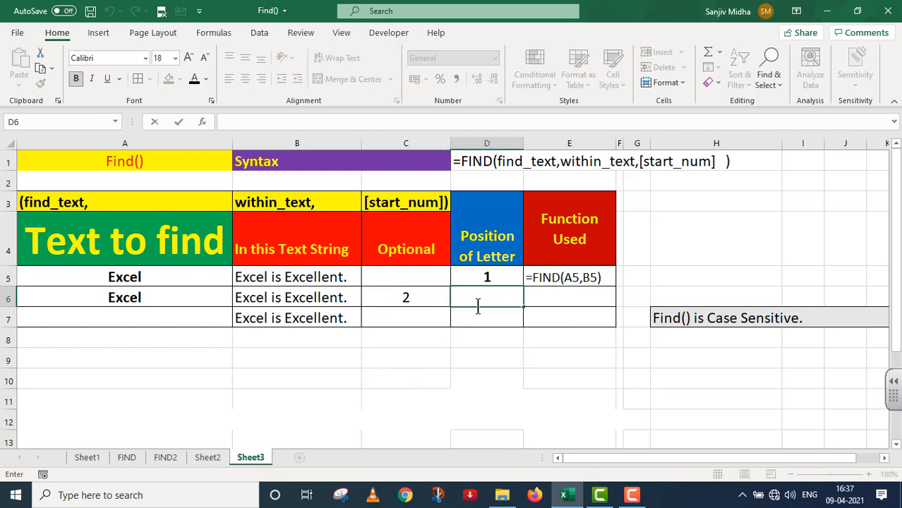
text(=FIND()
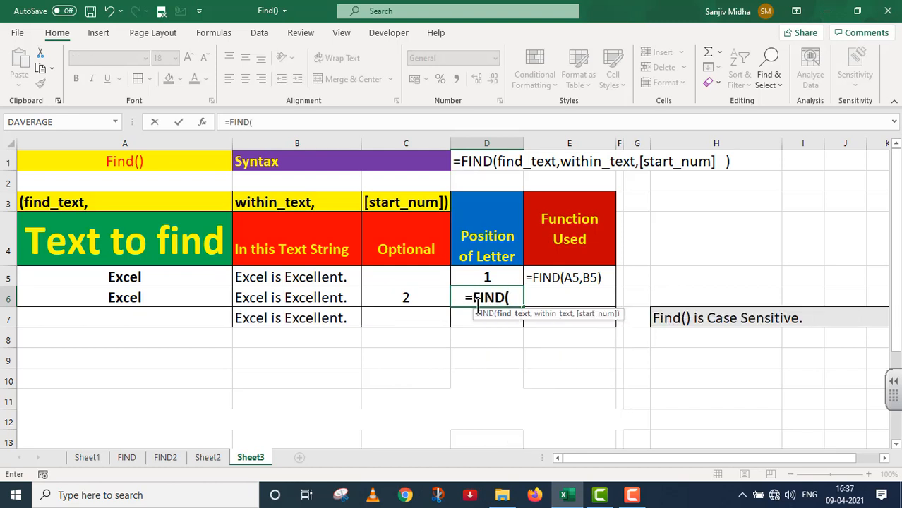
click(130, 298)
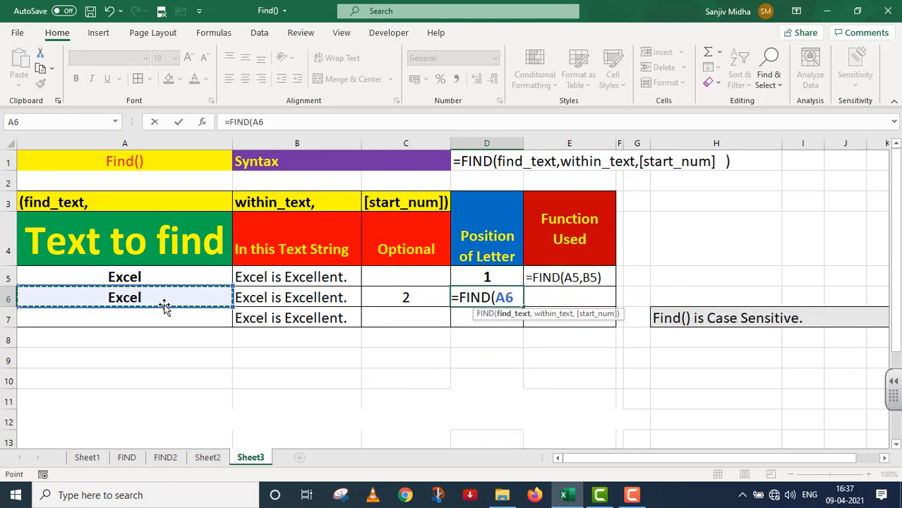
text(,)
click(272, 300)
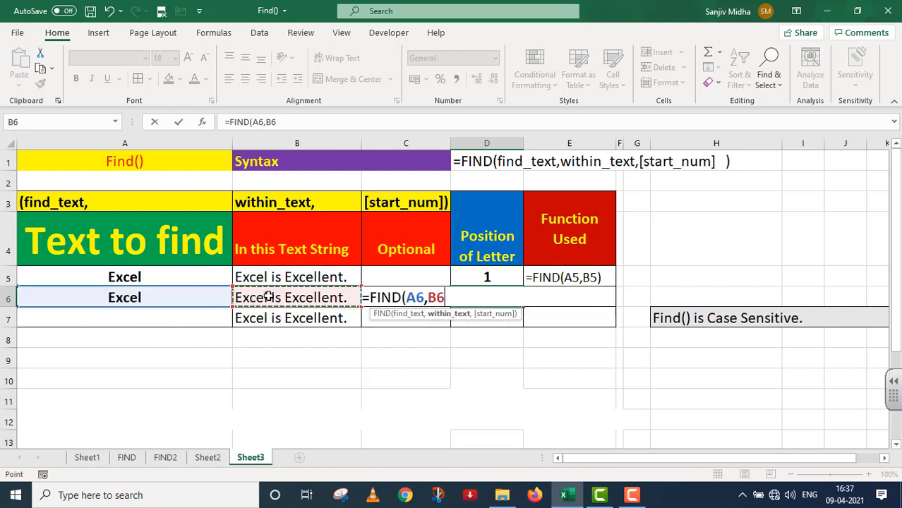
text(,)
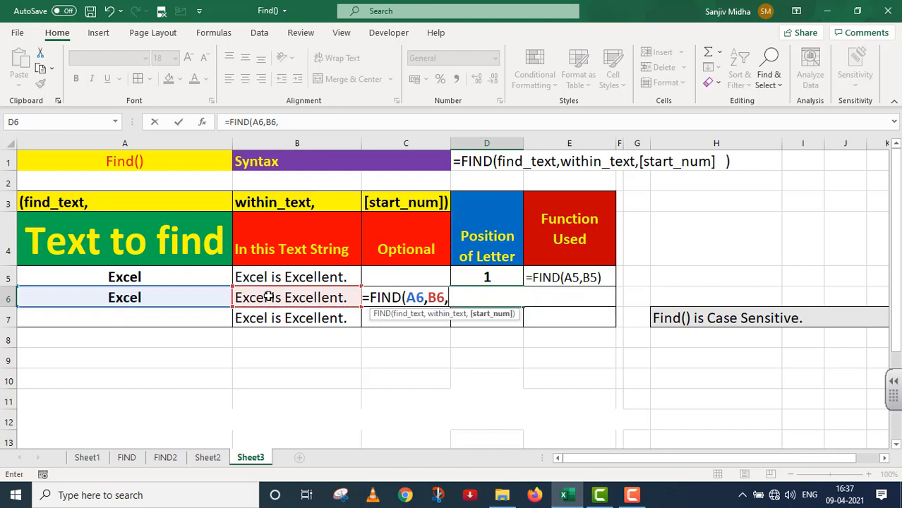
text(2))
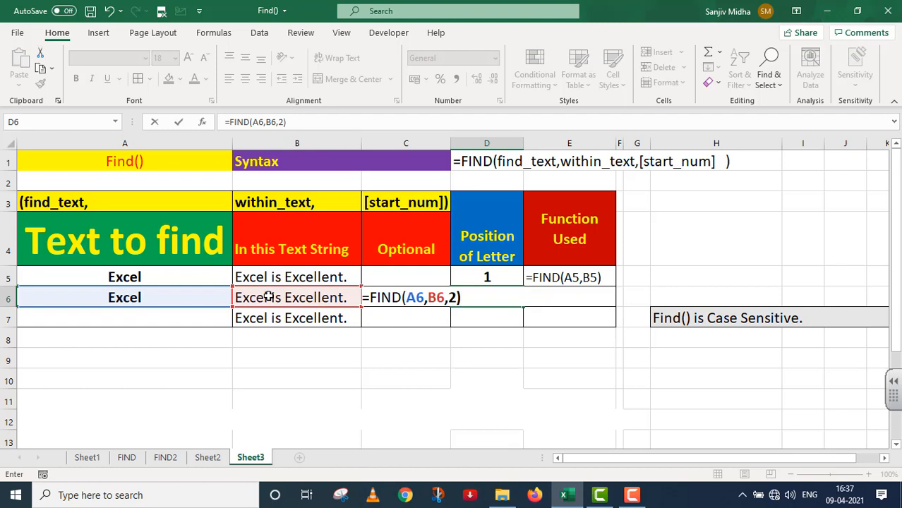
key(Return)
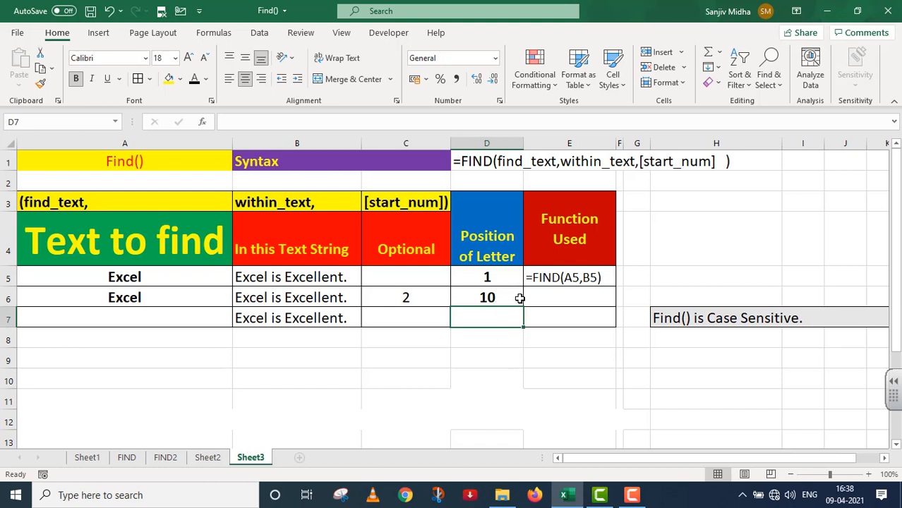
click(548, 301)
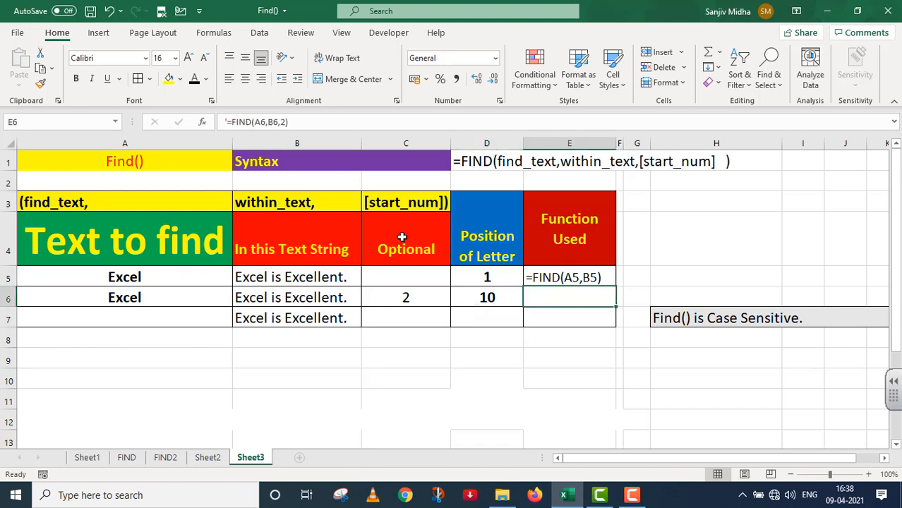
click(195, 79)
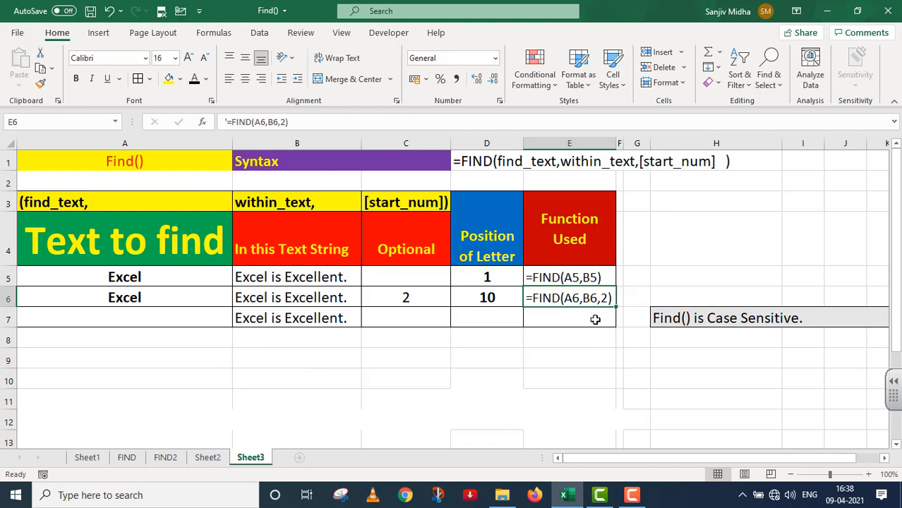
Step: Enter lowercase excel as the text to find in cell A7 and the formula =FIND(A7,B7) in D7
click(128, 317)
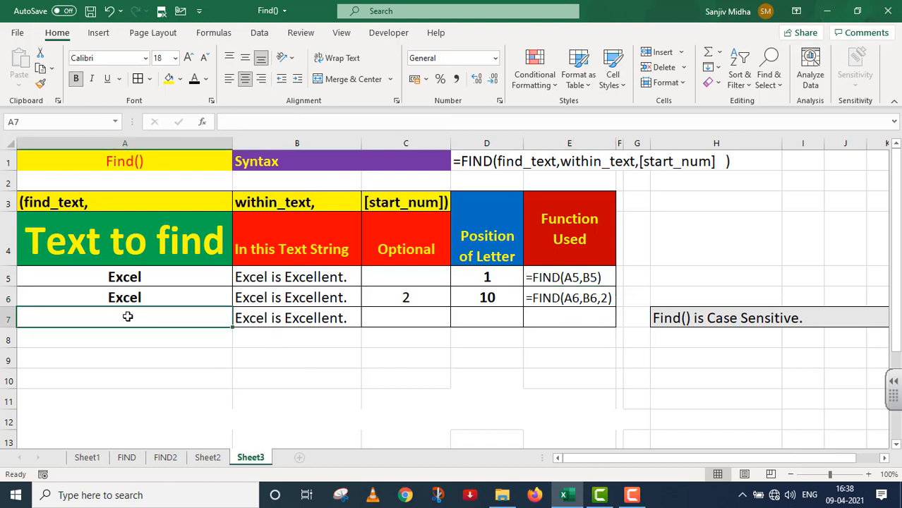
text(excel)
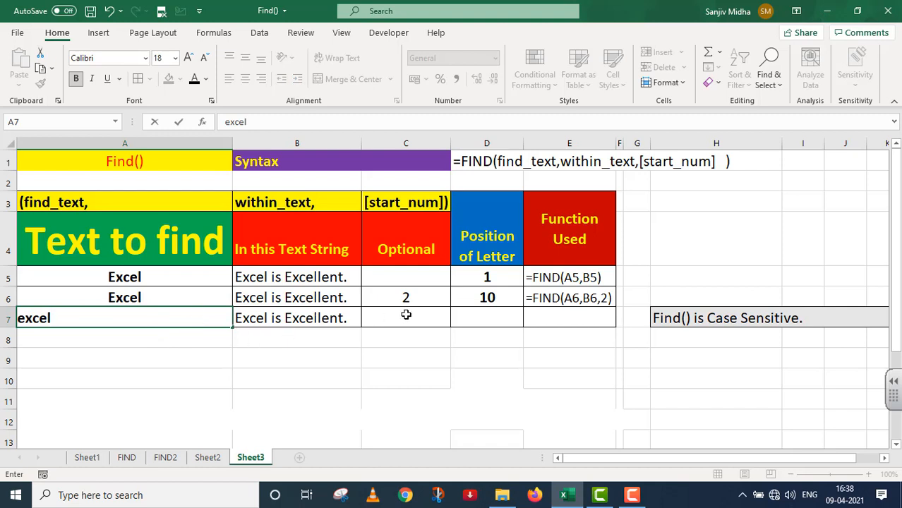
click(471, 318)
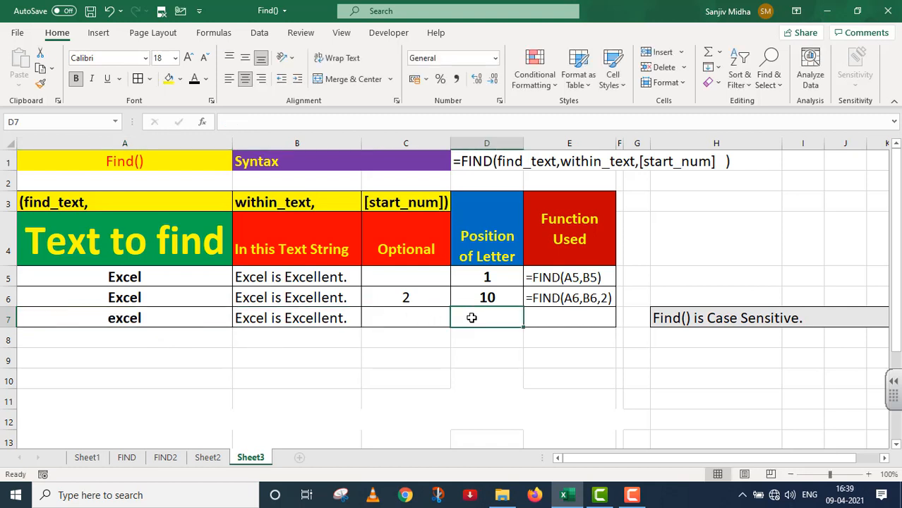
double_click(472, 318)
text(=)
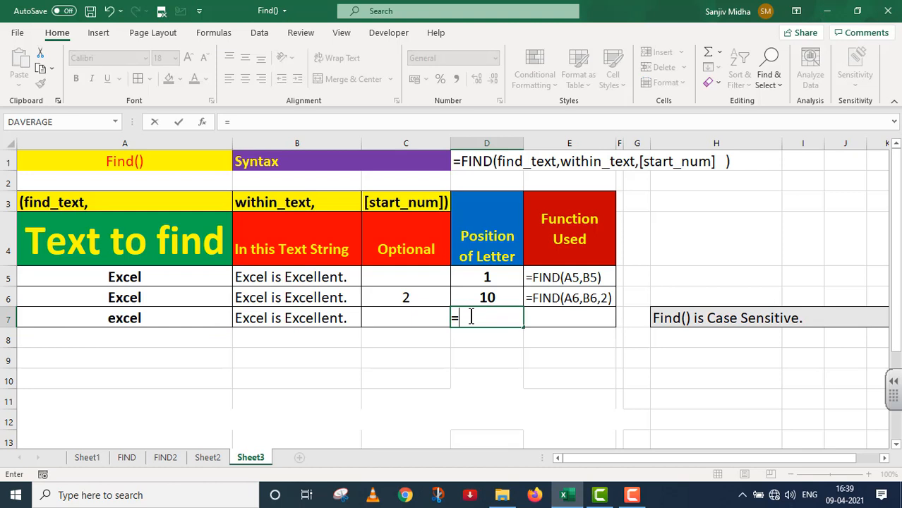
text(FIND()
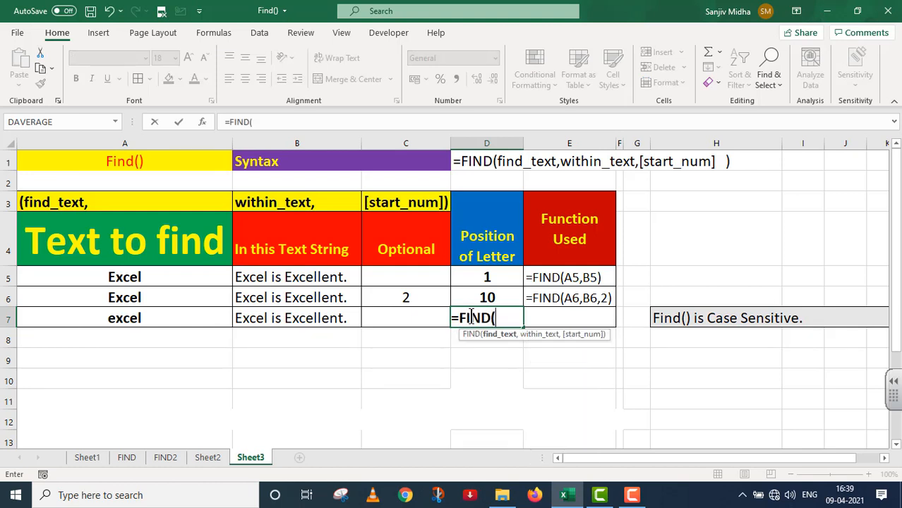
click(175, 318)
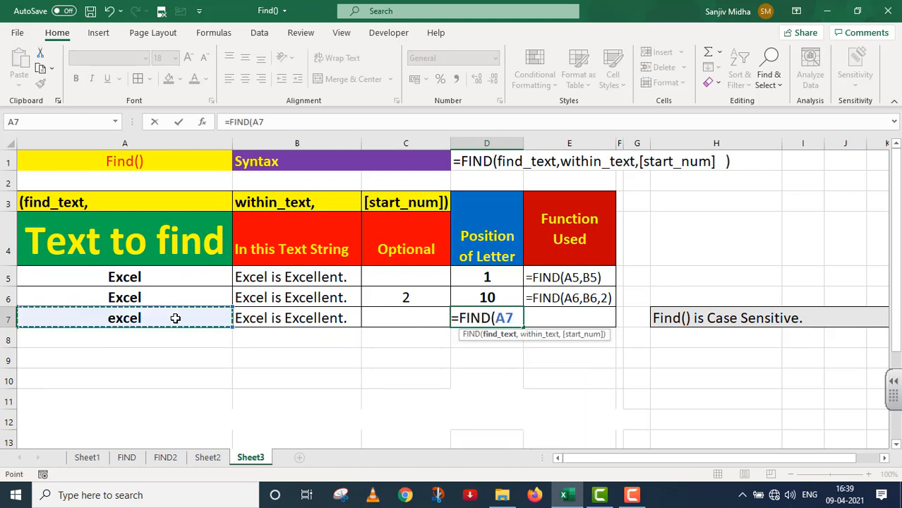
text(,)
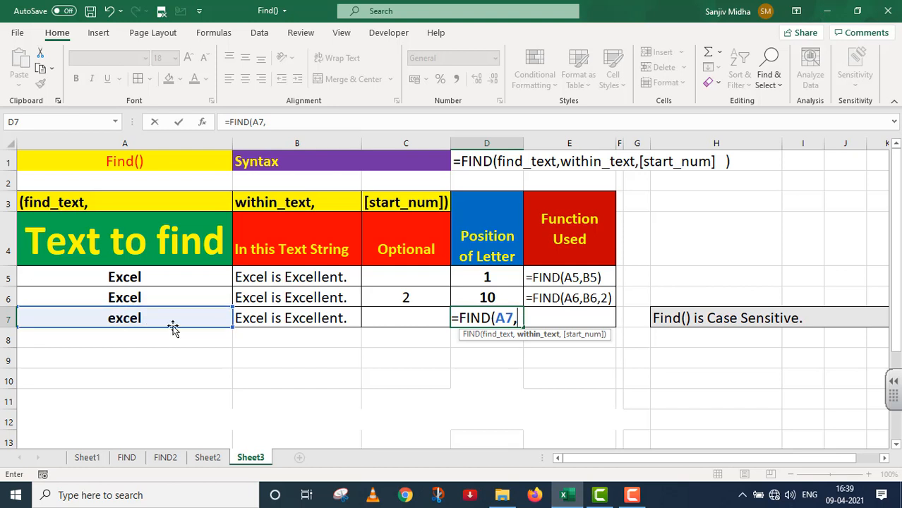
click(270, 321)
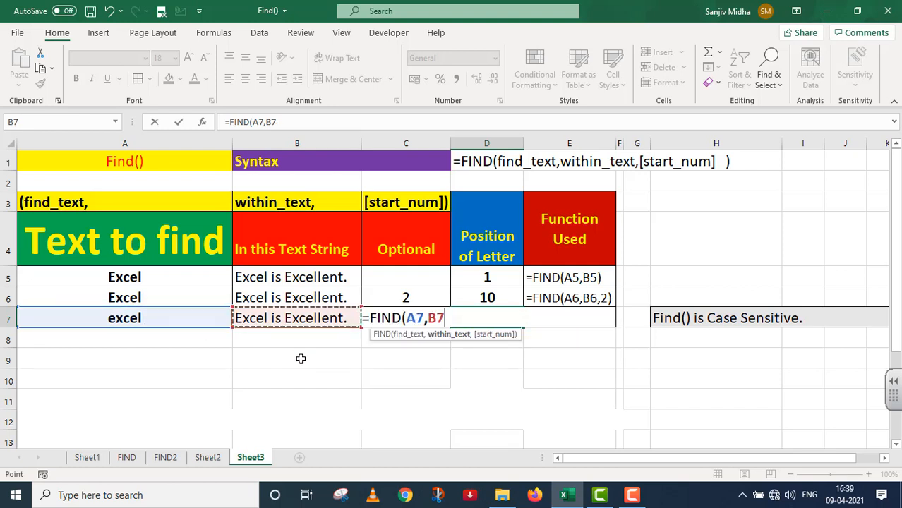
text())
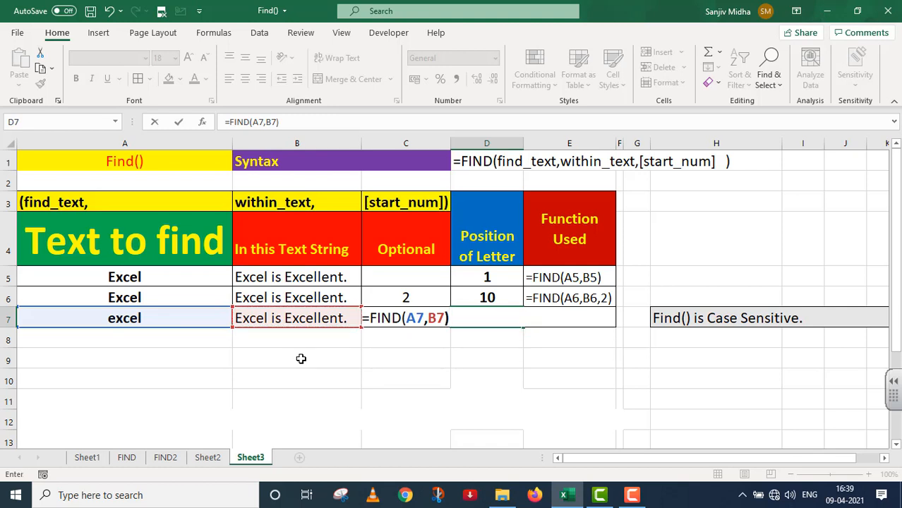
key(Return)
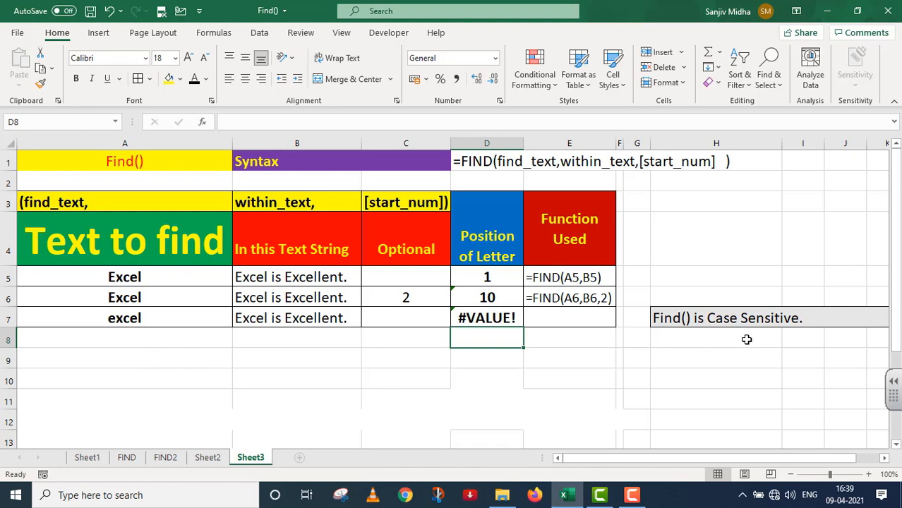
Step: Apply the black font color to the hidden formula text in cell E7 of the Function Used column
click(406, 399)
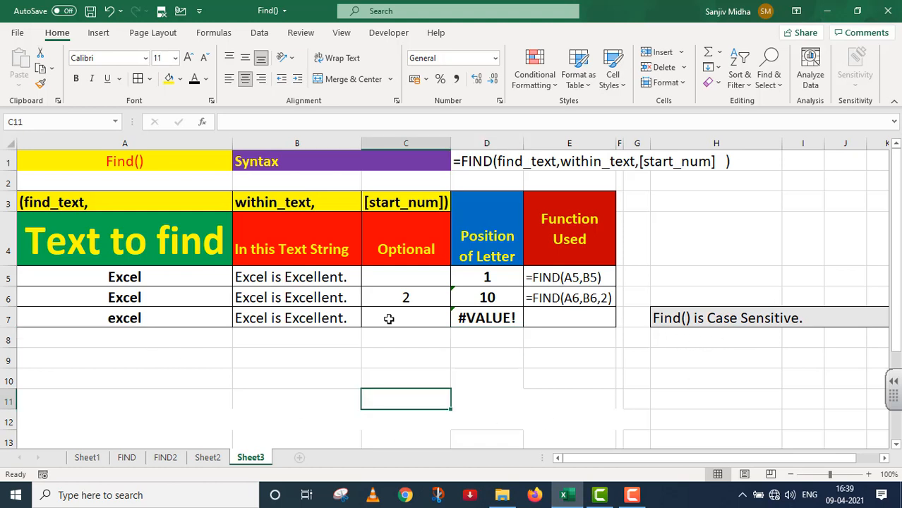
click(543, 317)
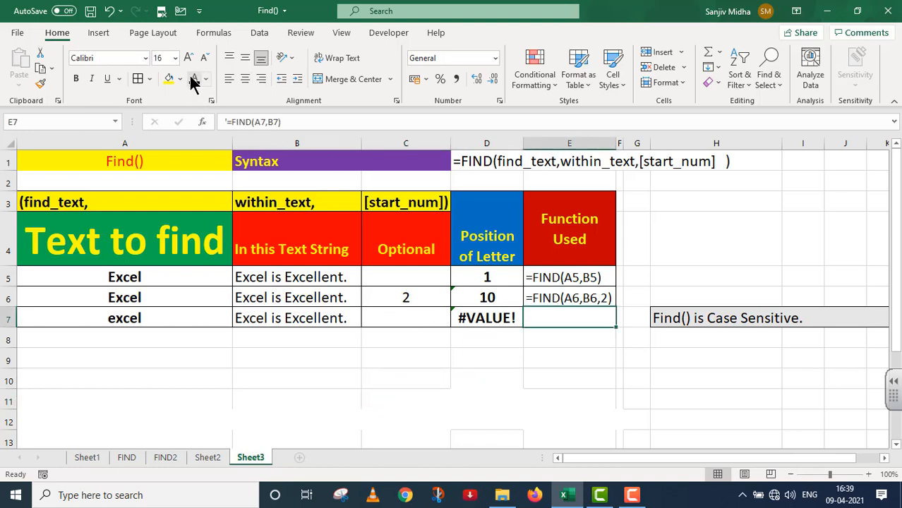